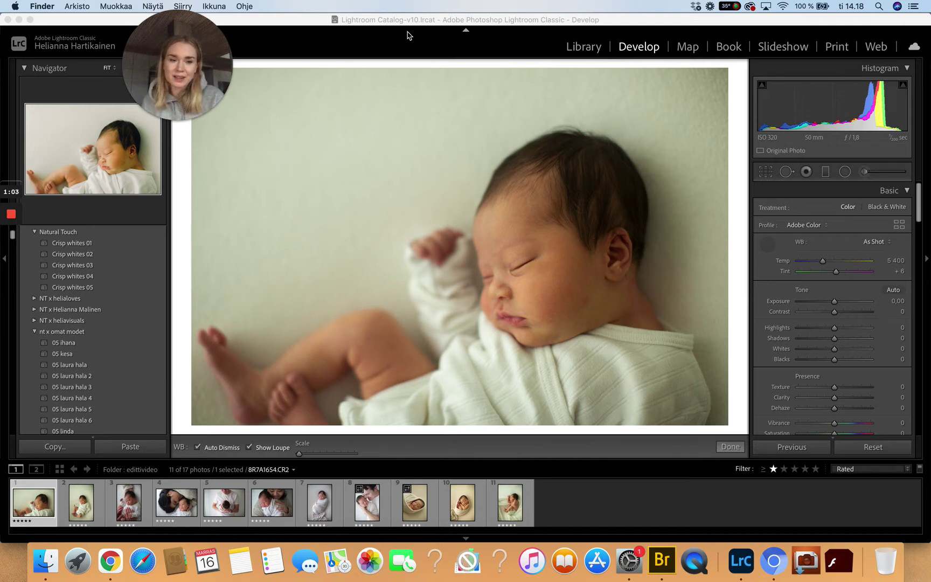
Correct the first photo's white balance by sampling a neutral point on the baby's white clothing
click(771, 251)
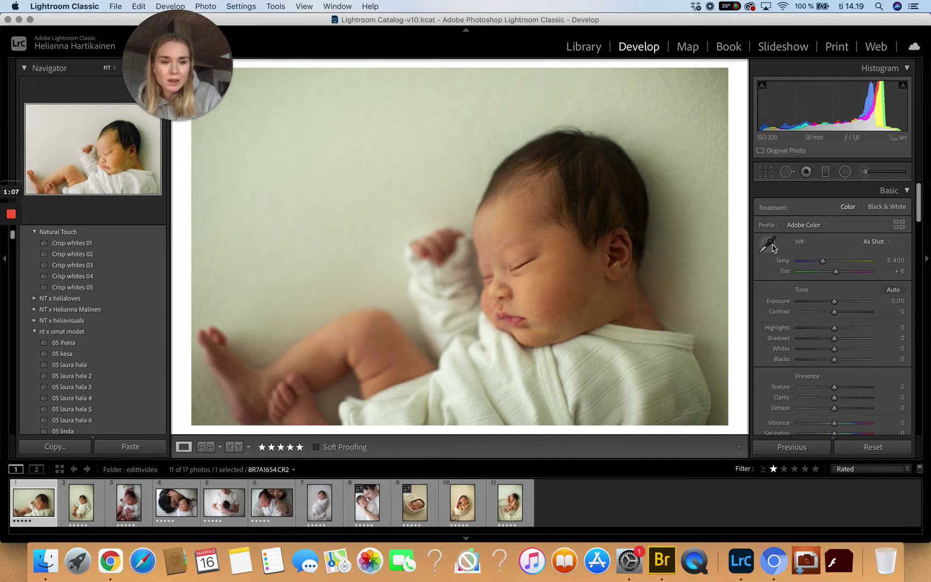
click(770, 247)
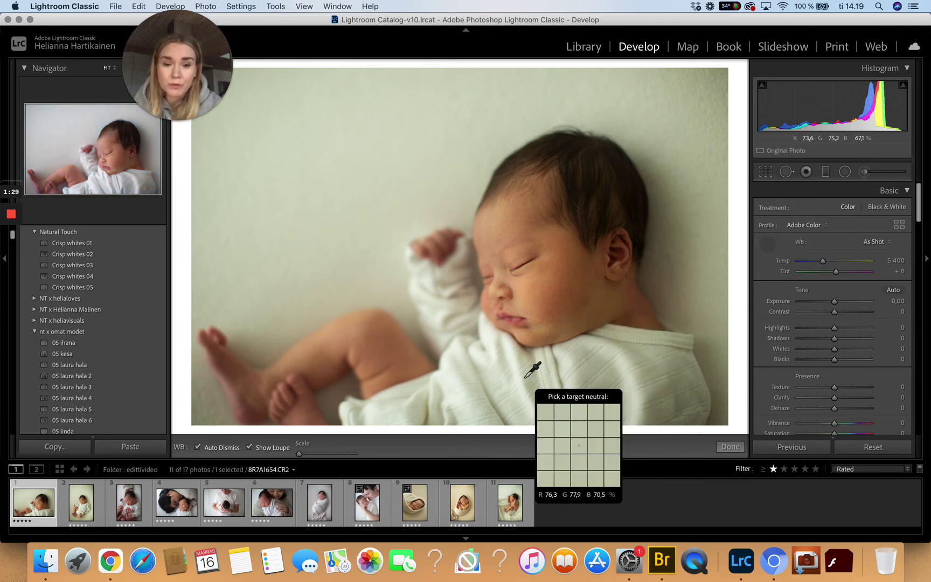
click(456, 397)
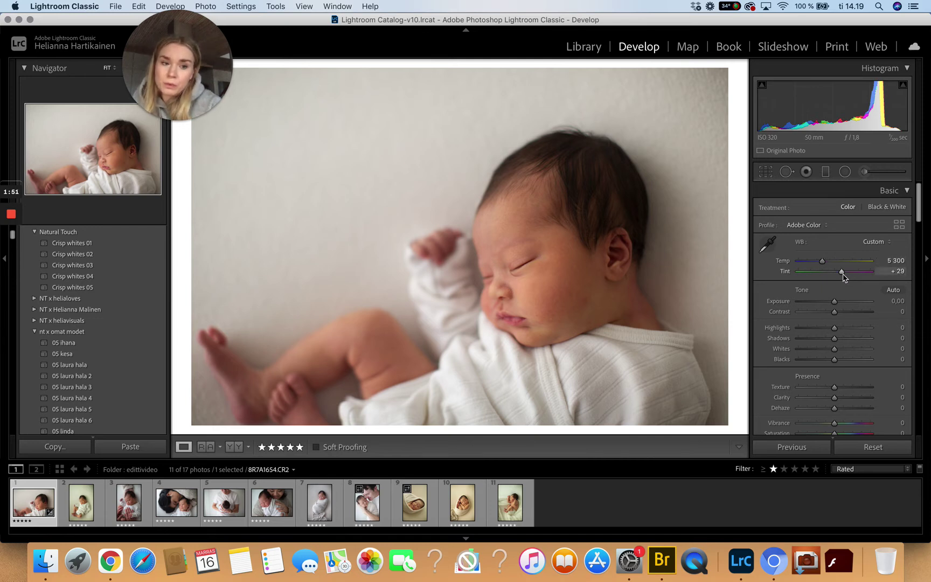
drag(842, 274, 838, 276)
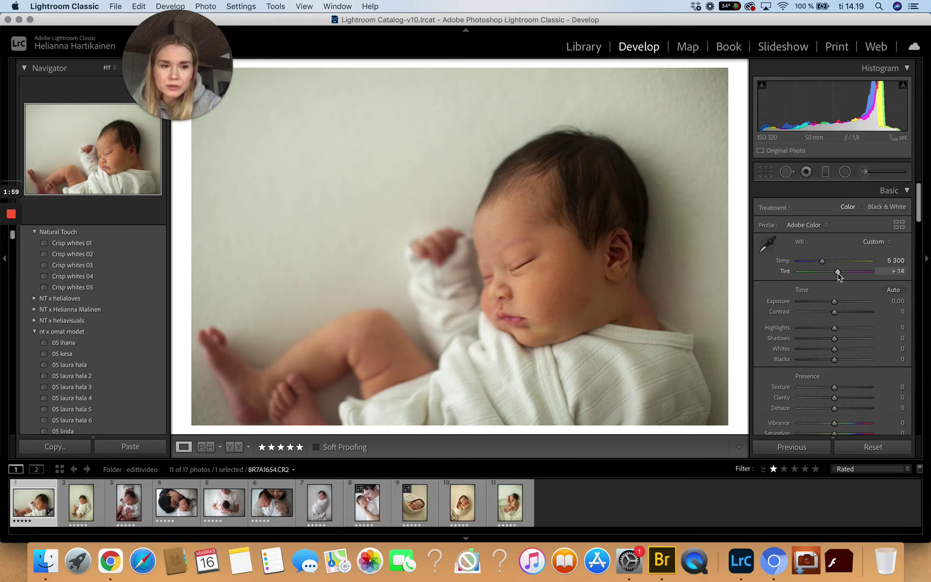
click(767, 244)
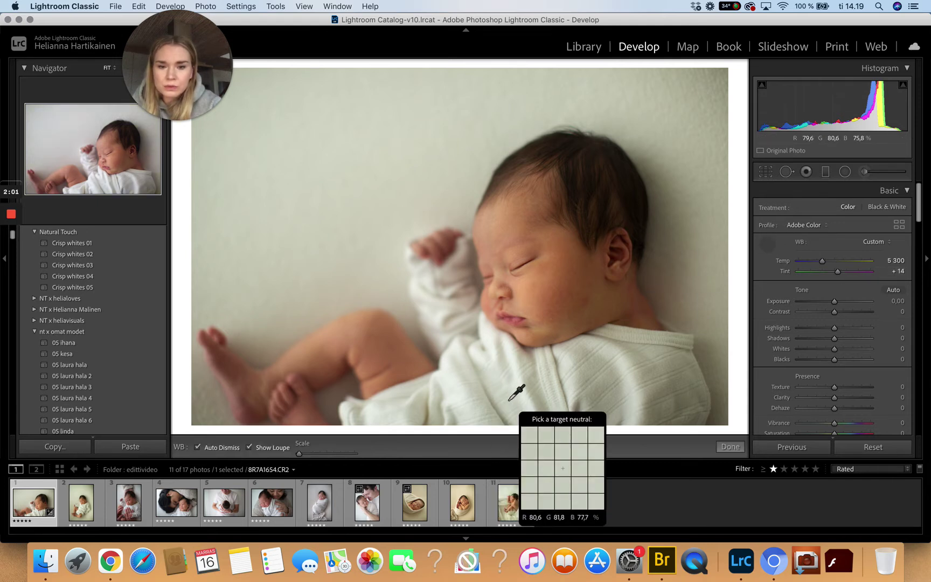
click(457, 394)
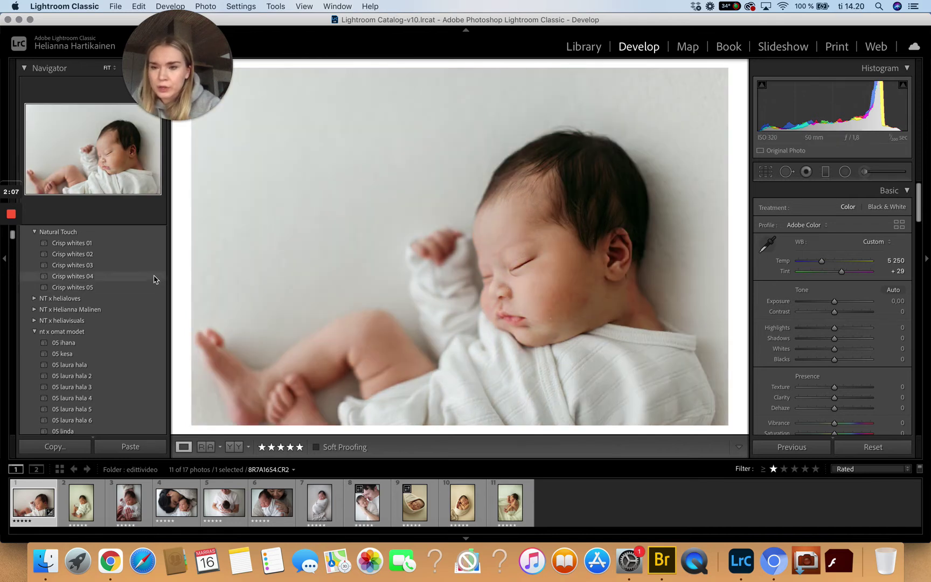
Apply the Crisp whites 04 preset to the first photo and fine-tune its tone with Exposure -0.05 and Whites -38
click(154, 278)
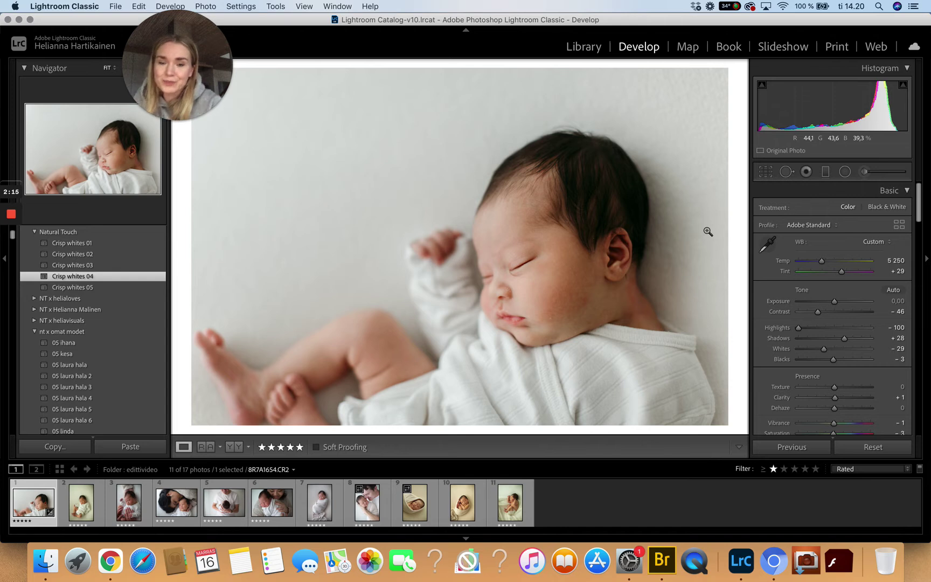
drag(834, 303, 835, 303)
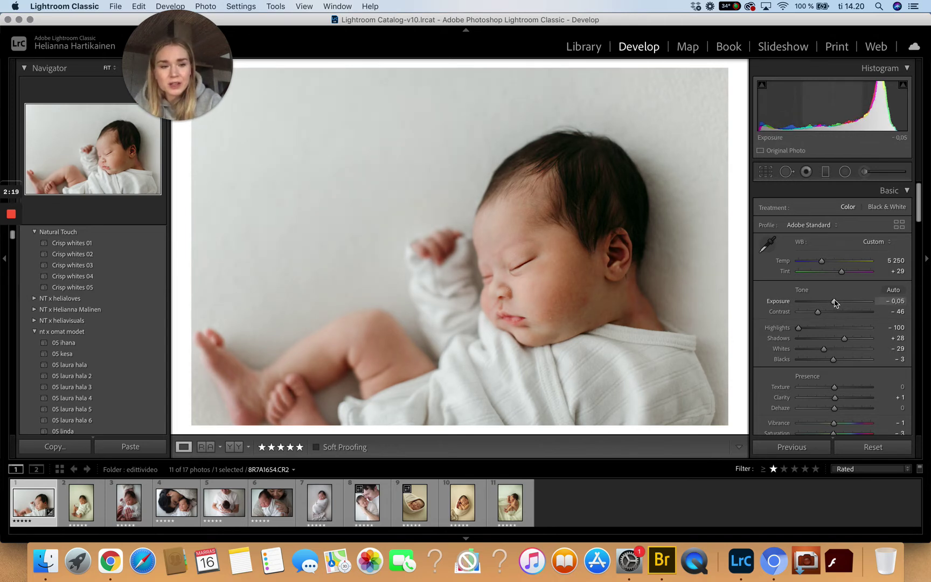
drag(823, 350, 821, 350)
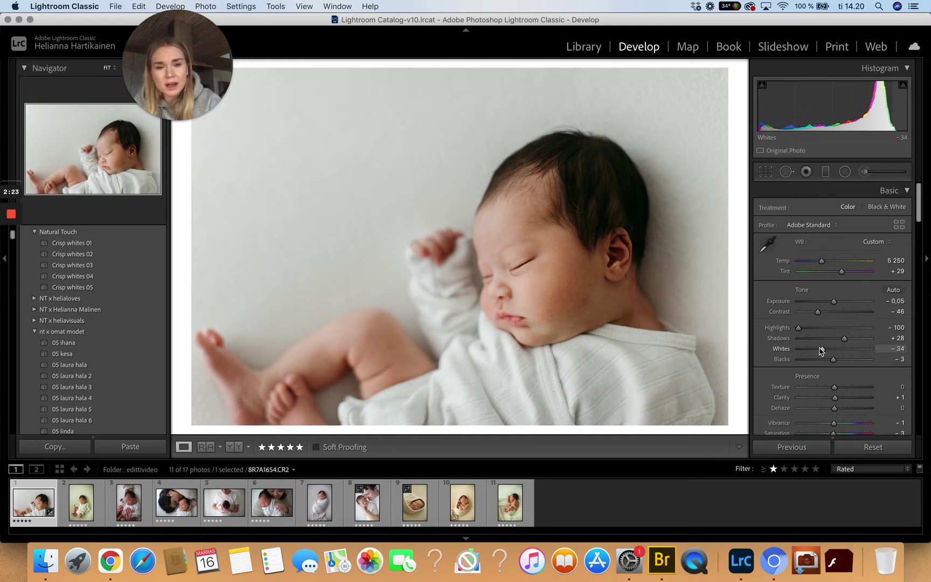
drag(821, 350, 821, 352)
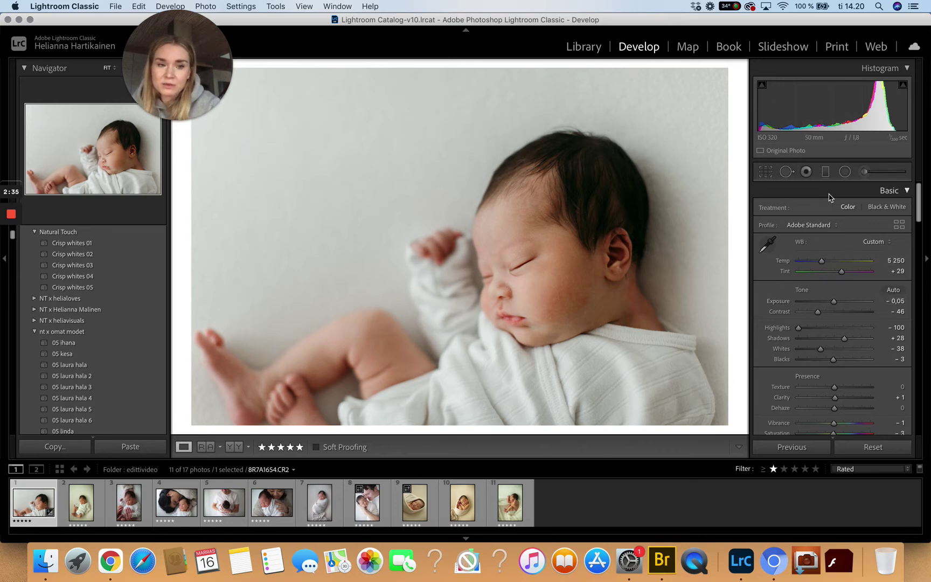
click(786, 171)
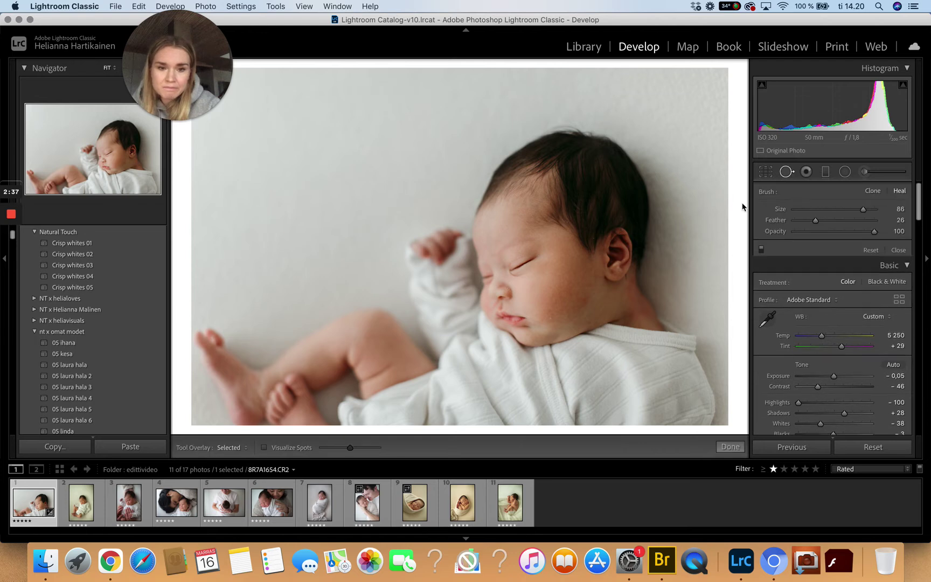
drag(838, 215, 863, 215)
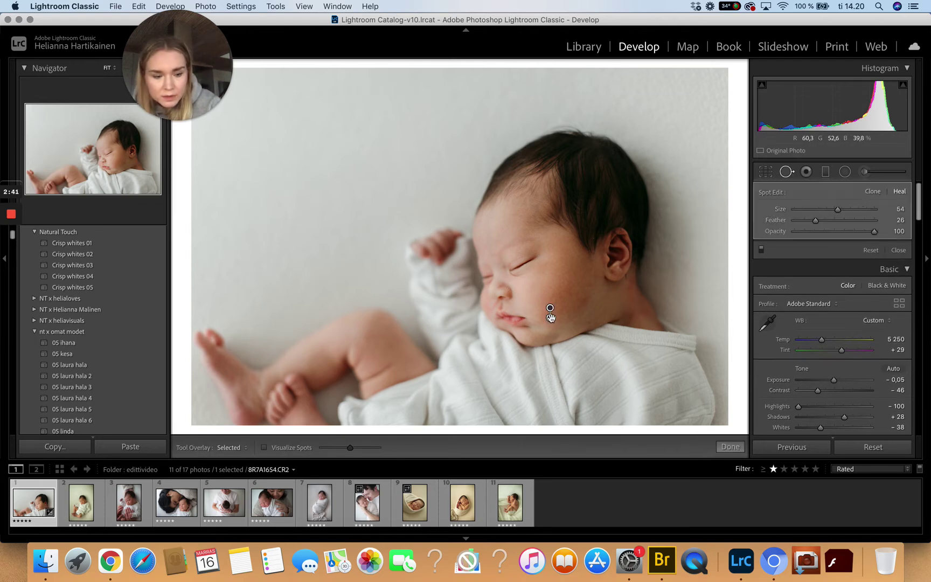
key(super+z)
key(q)
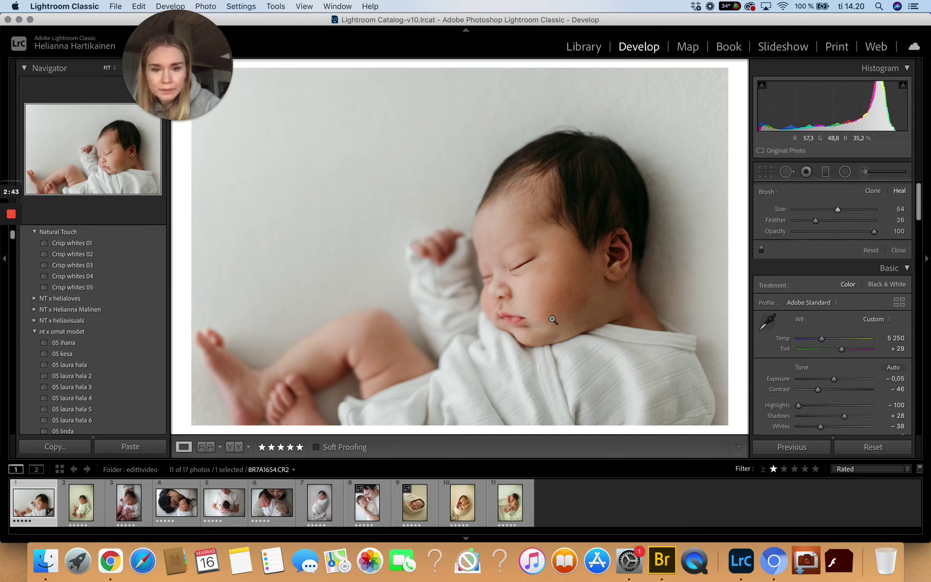
Apply the Crisp whites 01 preset to the second photo, 8R7A1669.CR2
click(89, 510)
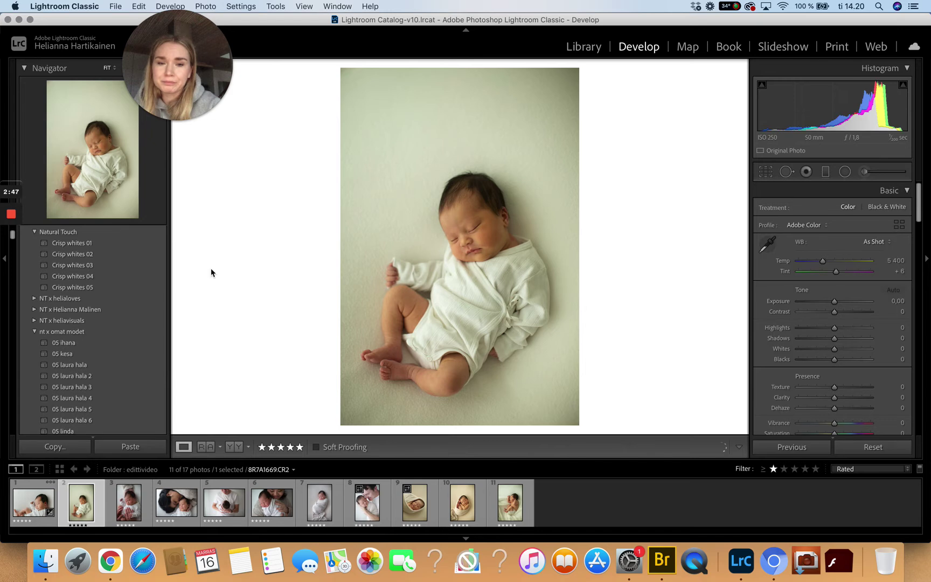
click(142, 248)
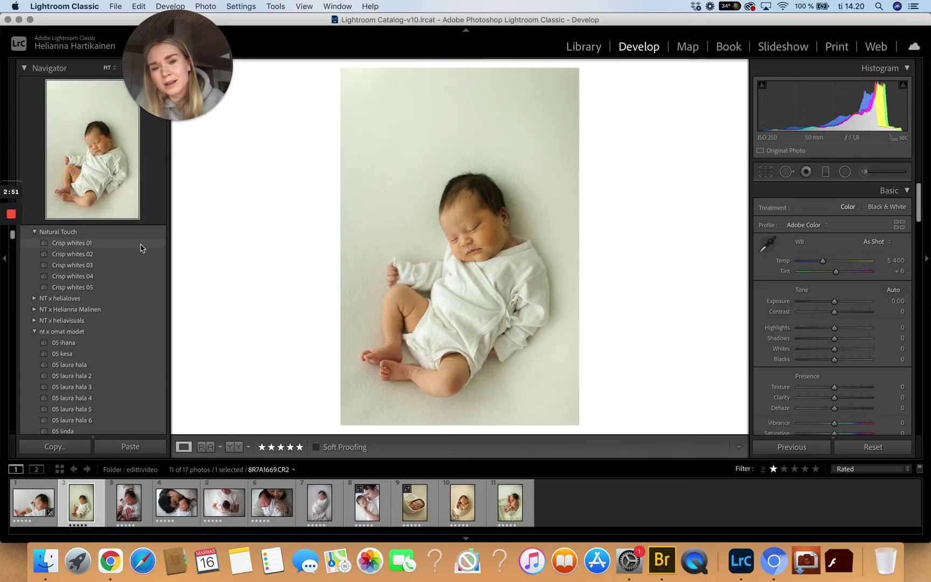
click(141, 247)
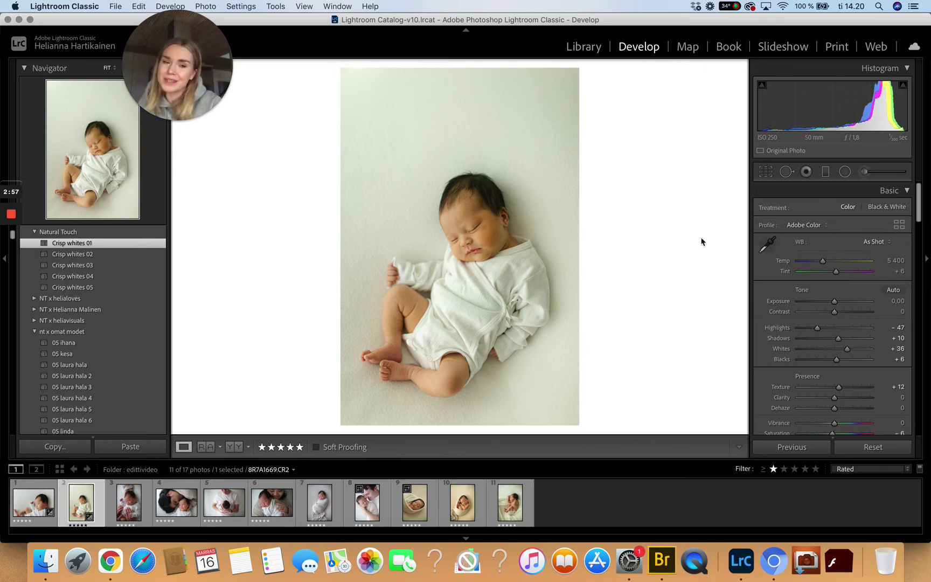
Set the second photo's white balance by sampling the baby's white clothing, with the Tint lowered to +23
click(767, 249)
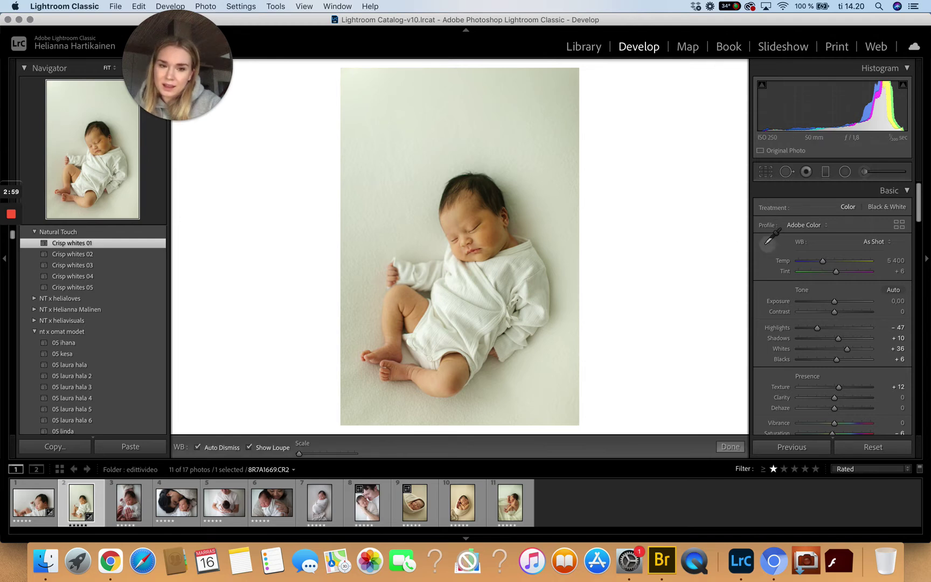
click(449, 306)
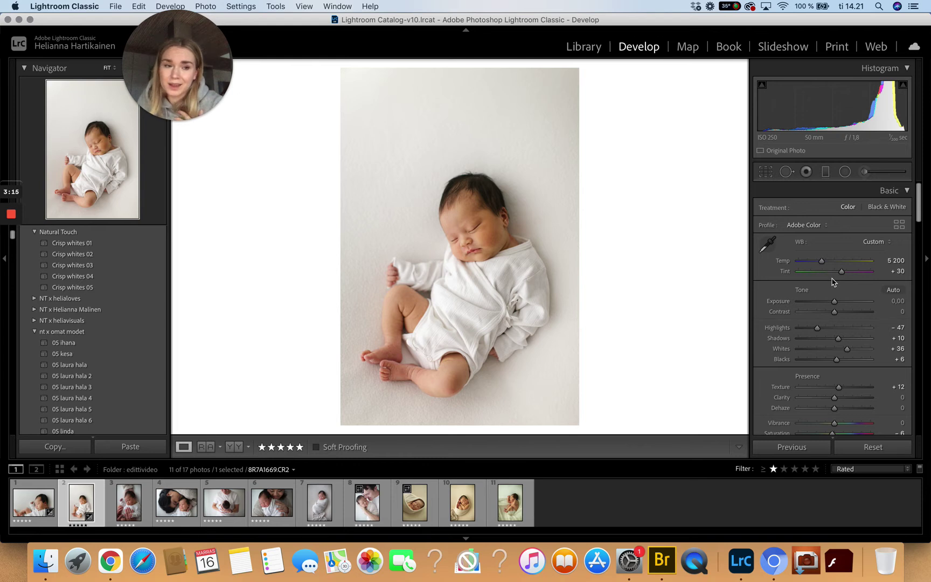
drag(842, 271, 842, 275)
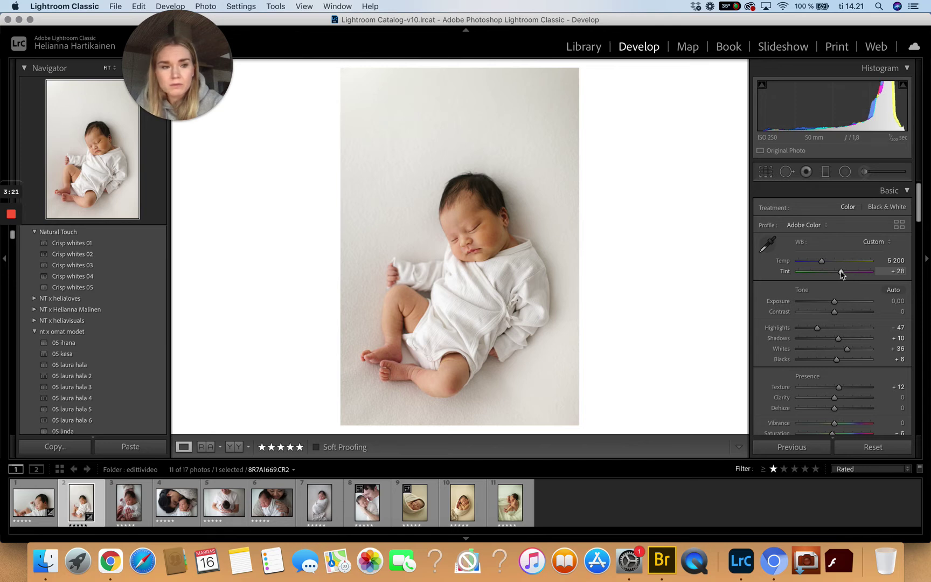
drag(842, 274, 842, 274)
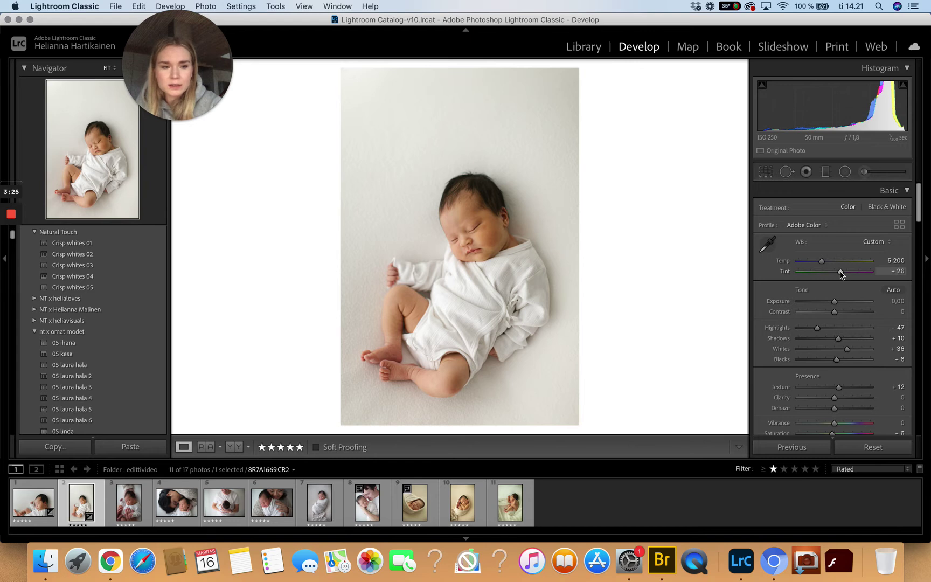
drag(841, 274, 841, 275)
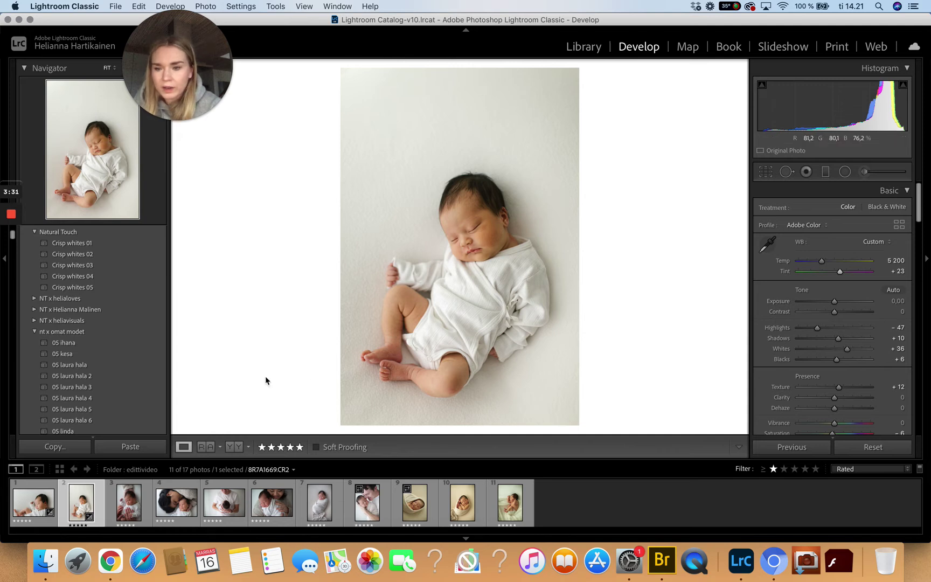
Apply the Crisp whites 03 preset to the third photo, 8R7A1692.CR2
click(133, 506)
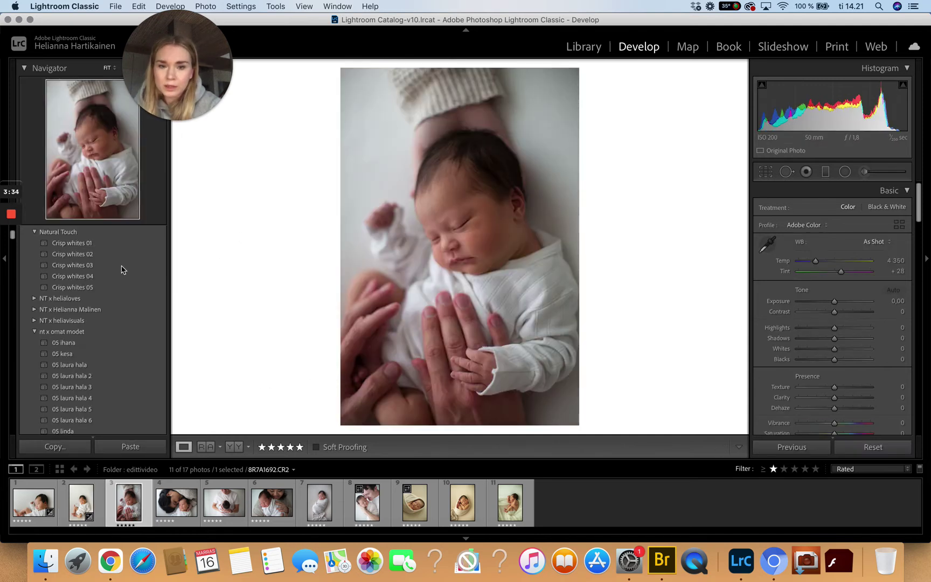
click(95, 266)
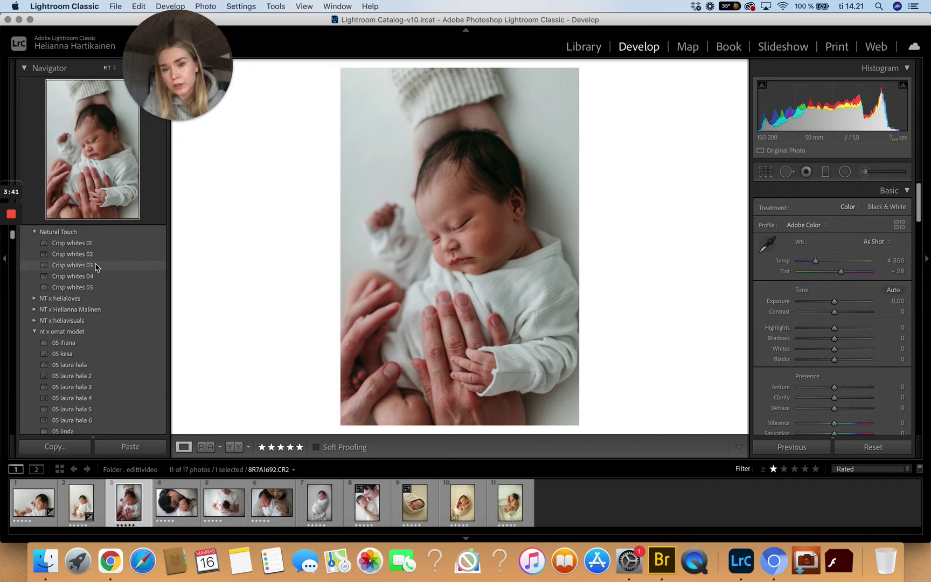
click(95, 267)
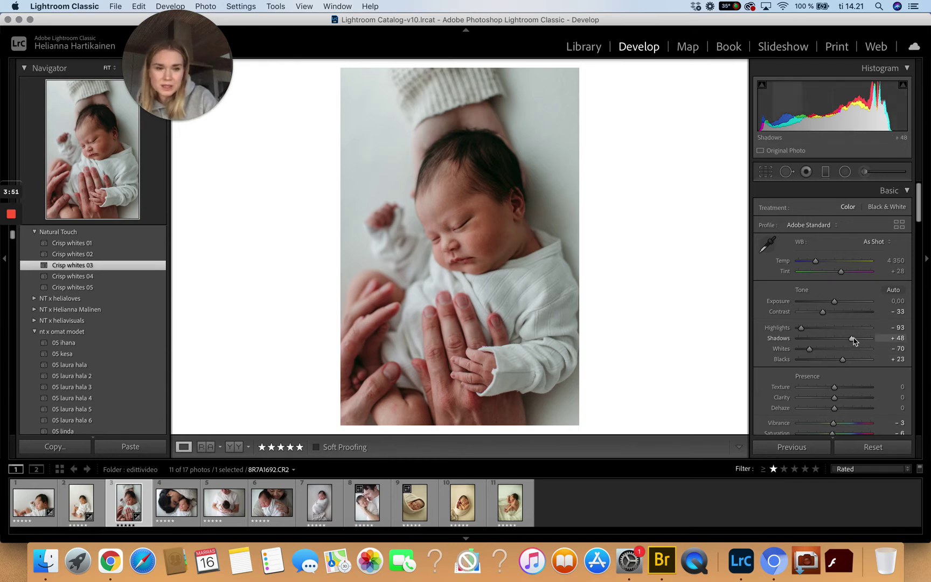
Adjust the third photo's tone to Shadows +82, Exposure +0.10 and Whites -75
drag(853, 339, 866, 342)
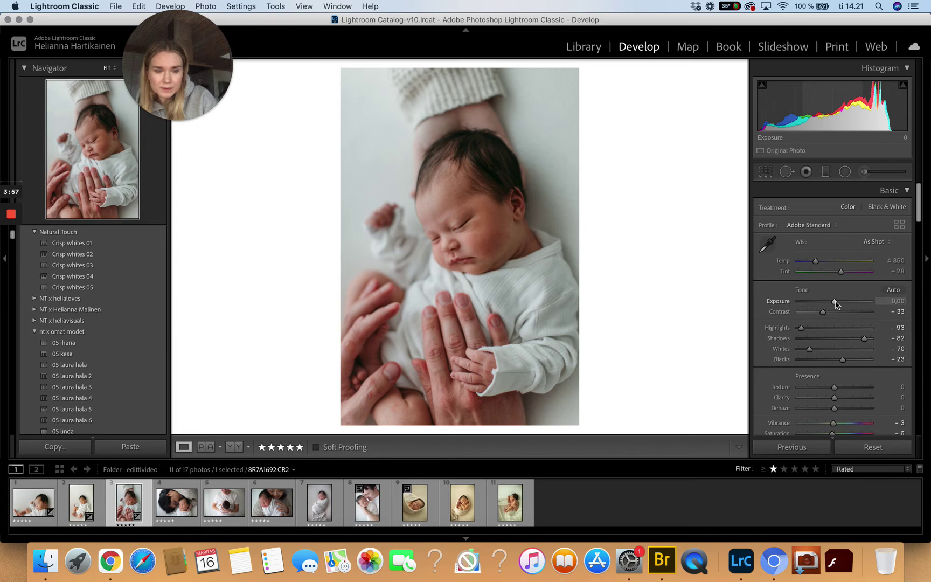
drag(835, 303, 837, 305)
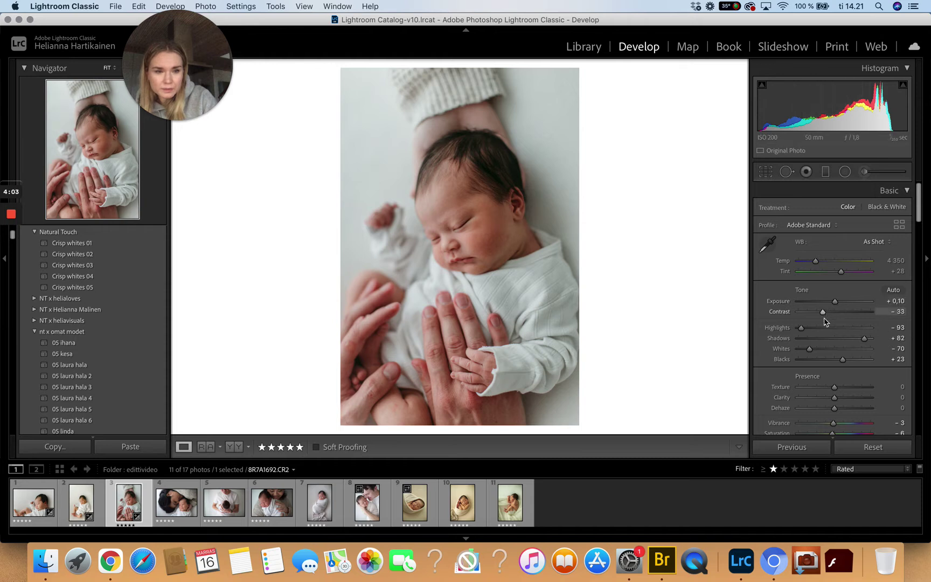
drag(812, 349, 808, 350)
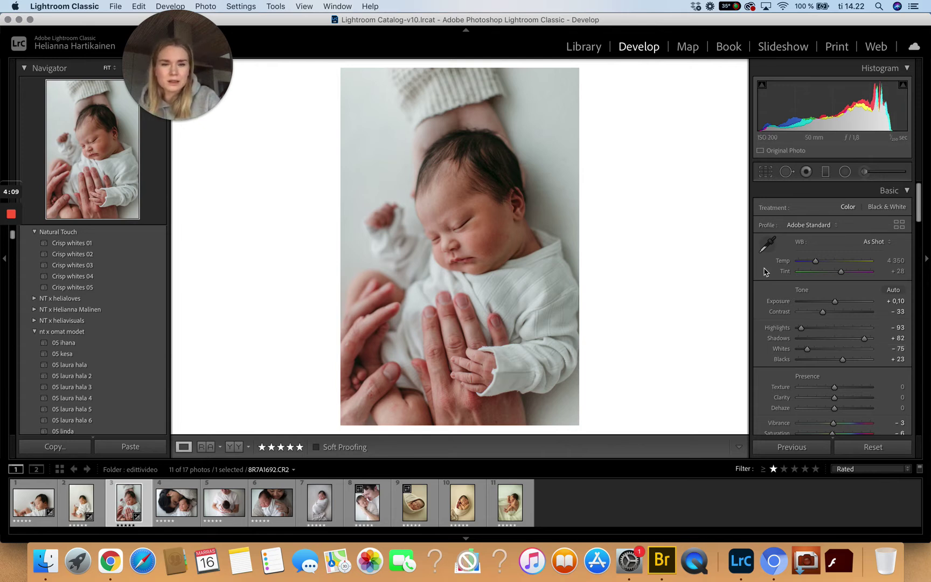
Sample the third photo's pale background for white balance, and refine it to Temp 4689 and Tint +26
click(768, 243)
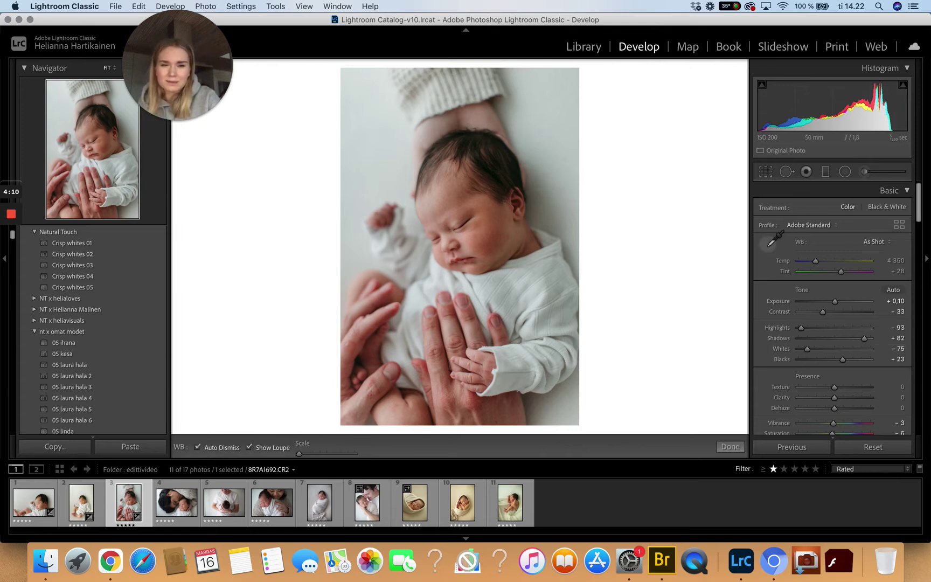
click(395, 180)
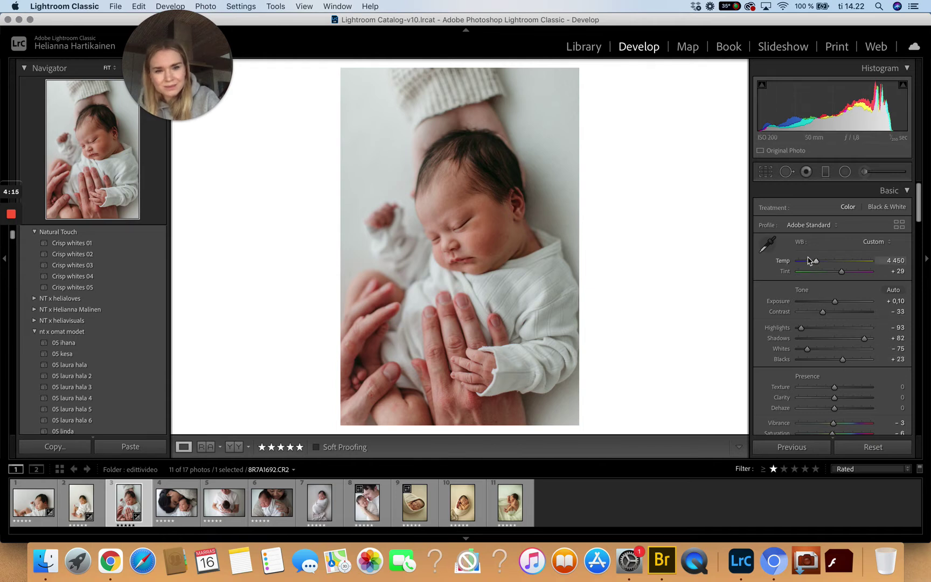
drag(816, 263, 818, 262)
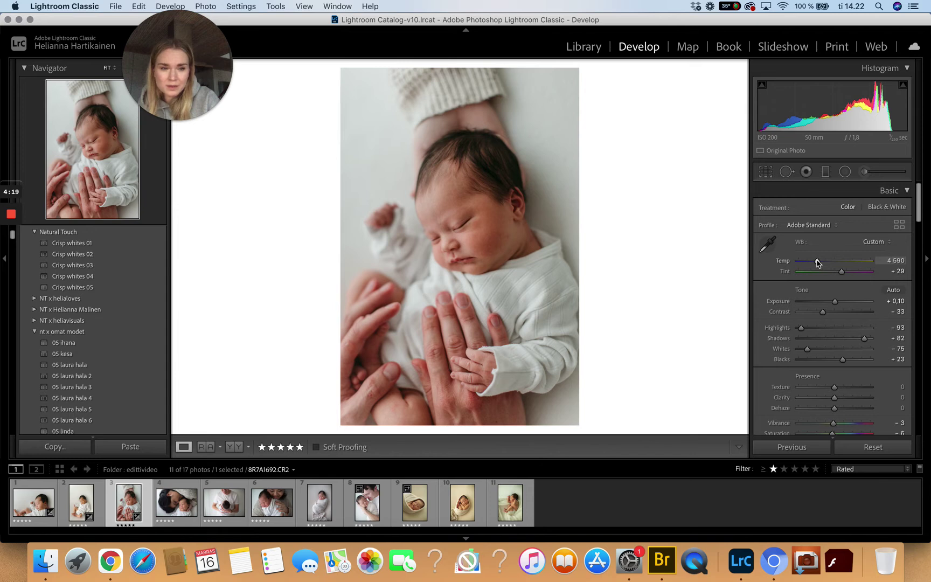
drag(842, 273, 840, 272)
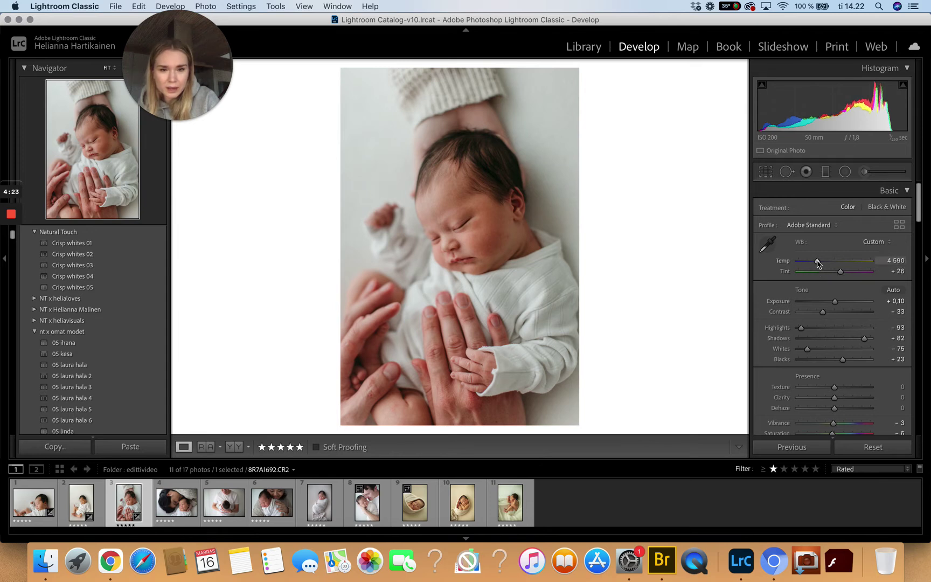
drag(816, 263, 818, 262)
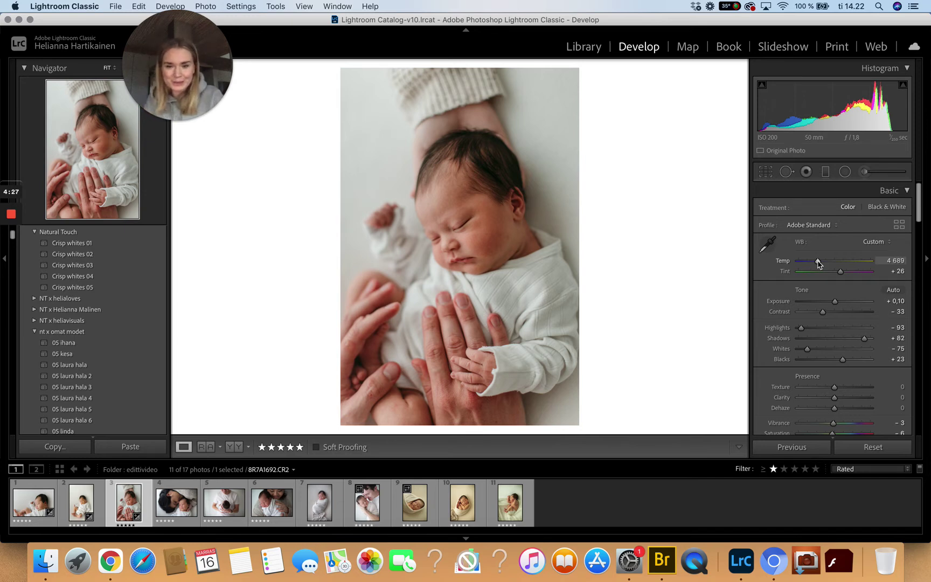
Apply the Crisp whites 05 preset to the fourth photo, 8R7A1767.CR2, and set its Whites to -70
click(172, 491)
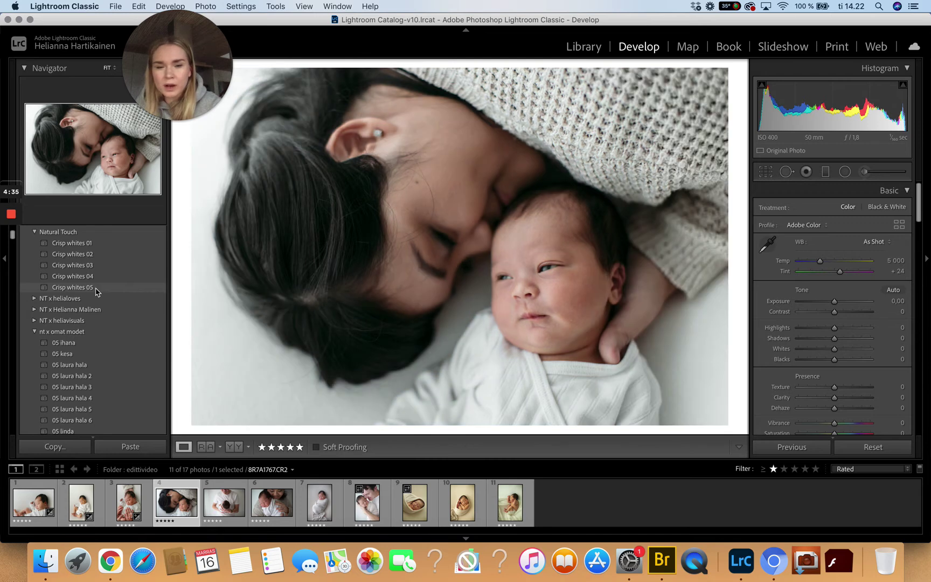
click(96, 291)
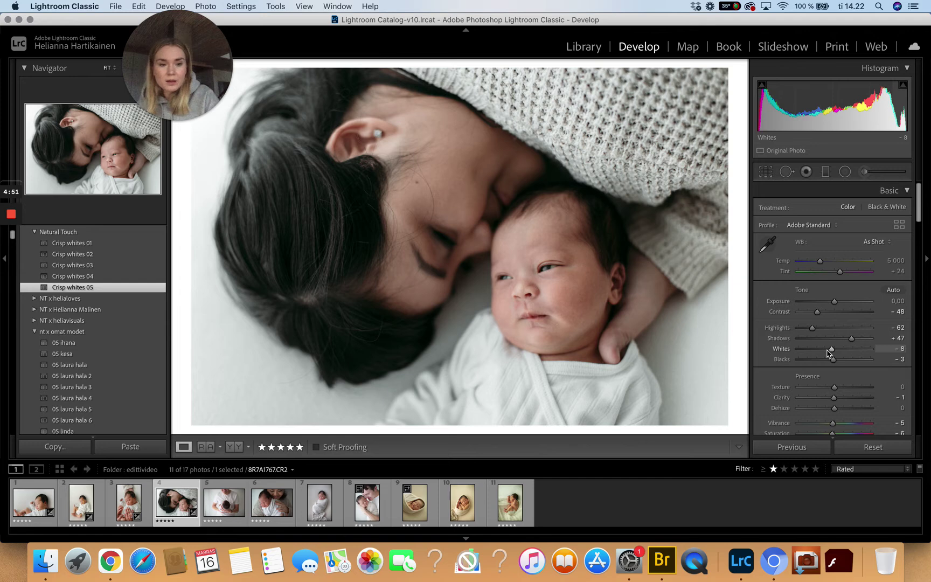
drag(812, 352, 811, 352)
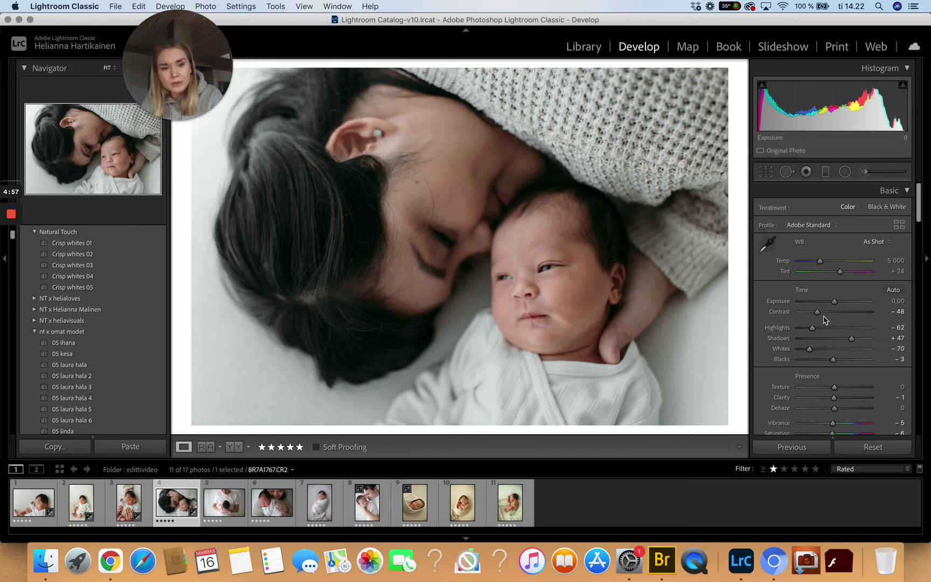
Set the fourth photo's Contrast to -39 and warm its white balance to Temp 5630
drag(818, 315, 820, 316)
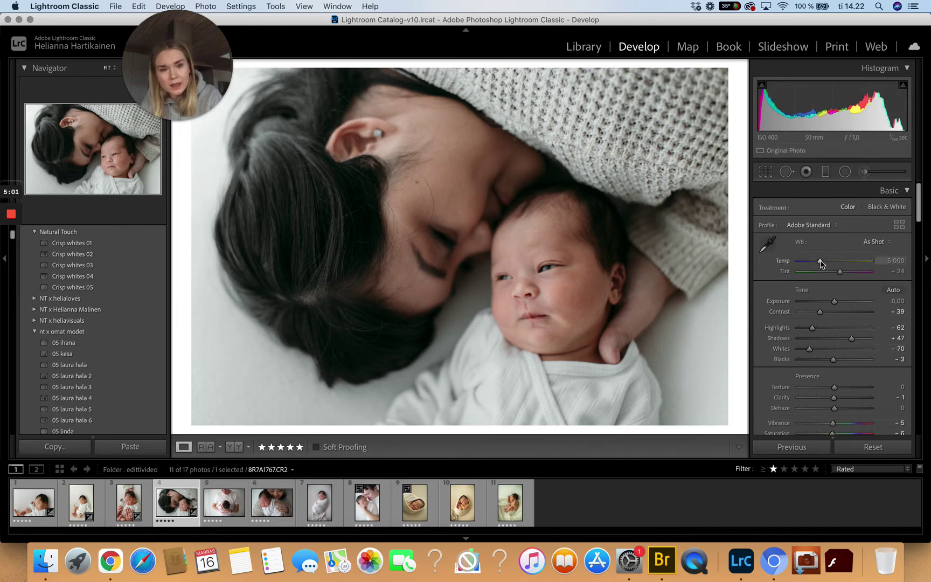
drag(820, 262, 826, 266)
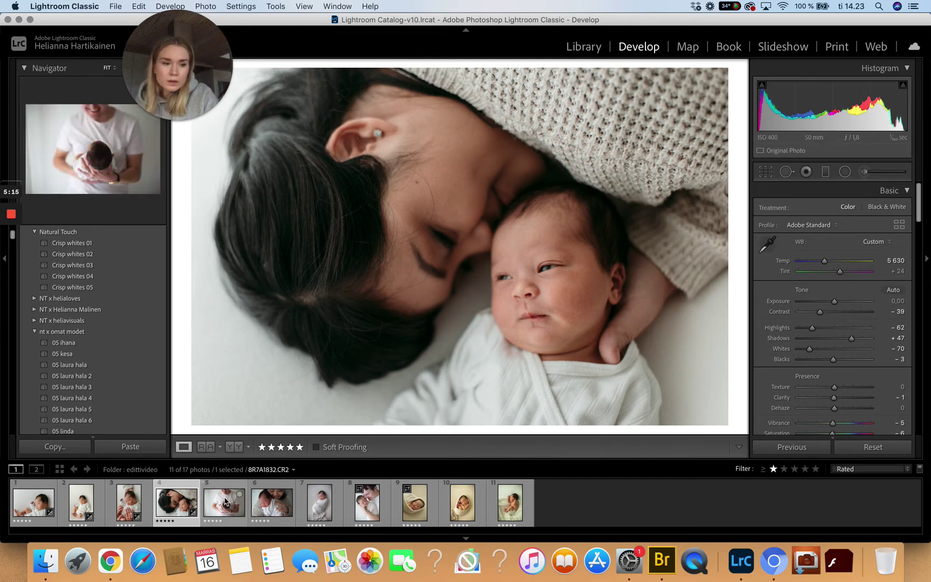
Apply the Crisp whites 02 preset to the fifth photo, 8R7A1832.CR2, and set Whites -19, Shadows +48 and Blacks +30
click(225, 502)
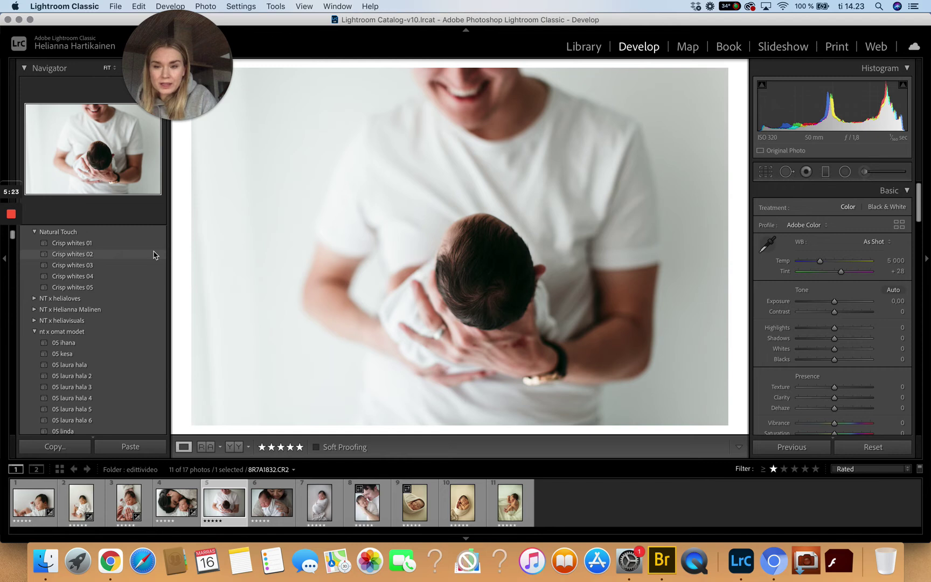
click(155, 255)
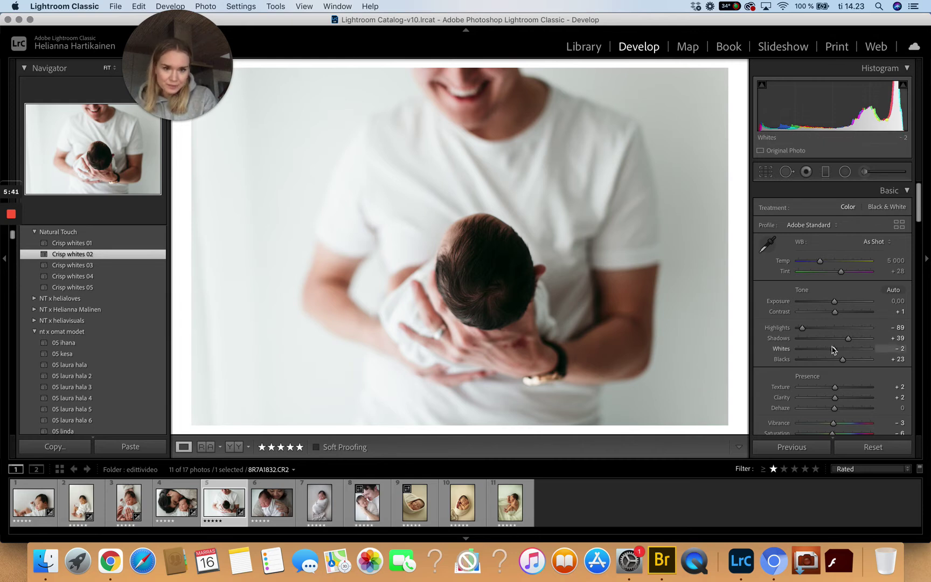
drag(833, 350, 828, 352)
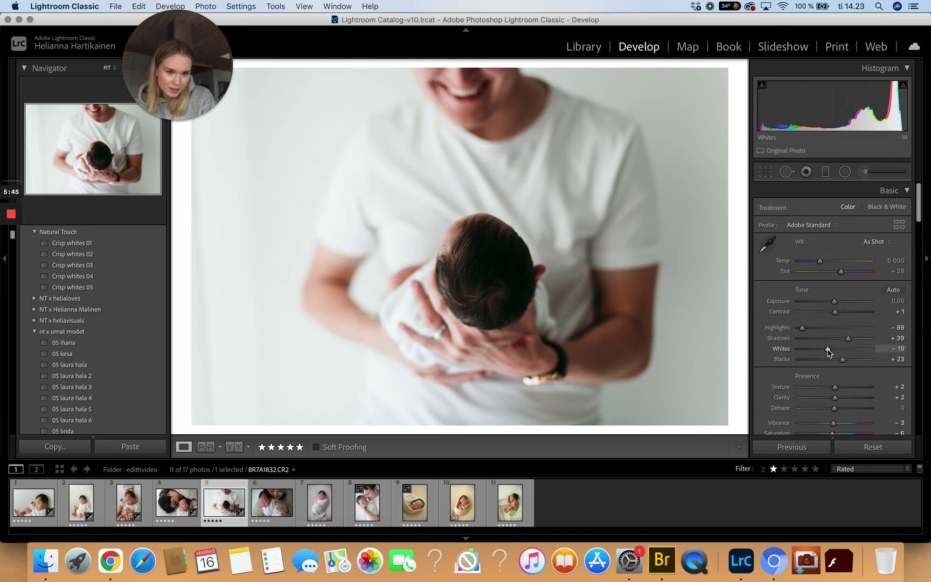
drag(849, 339, 845, 359)
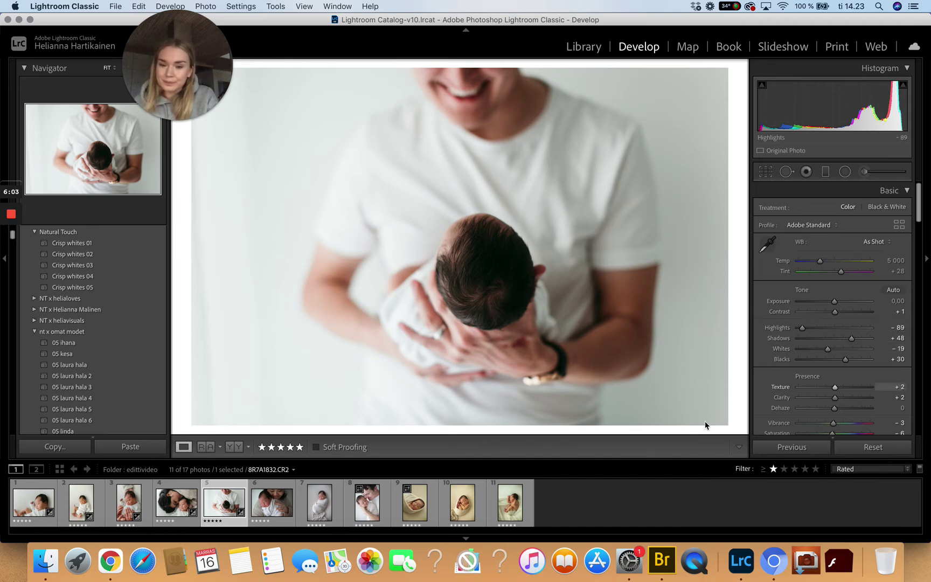
Apply the Crisp whites 04 preset to the sixth photo, 8R7A1924.CR2, and sample the baby's white clothing for white balance
click(272, 505)
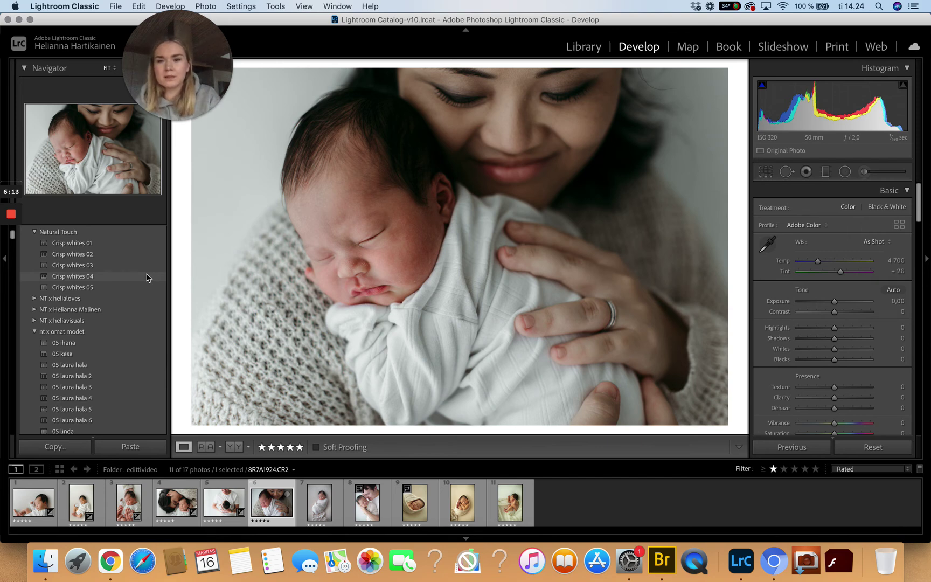
click(147, 278)
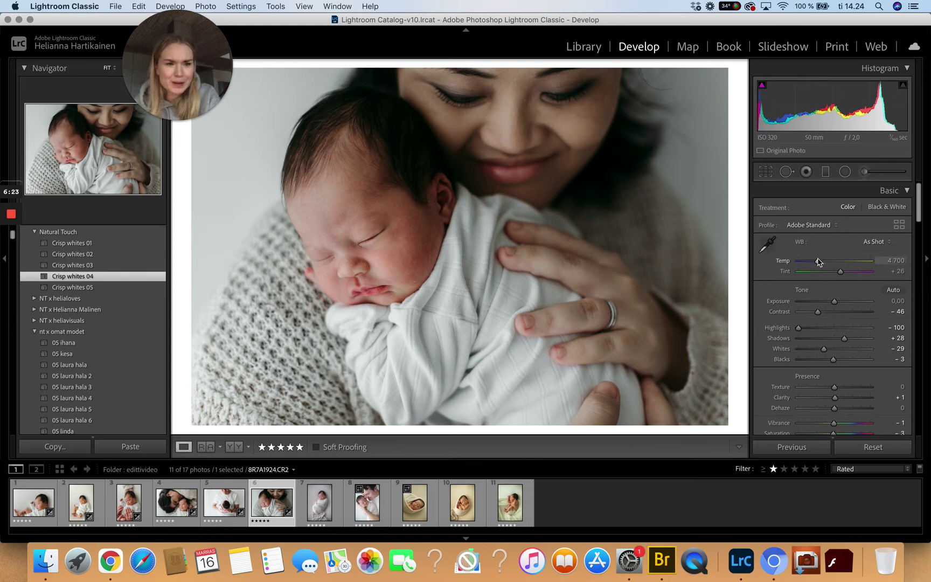
click(767, 245)
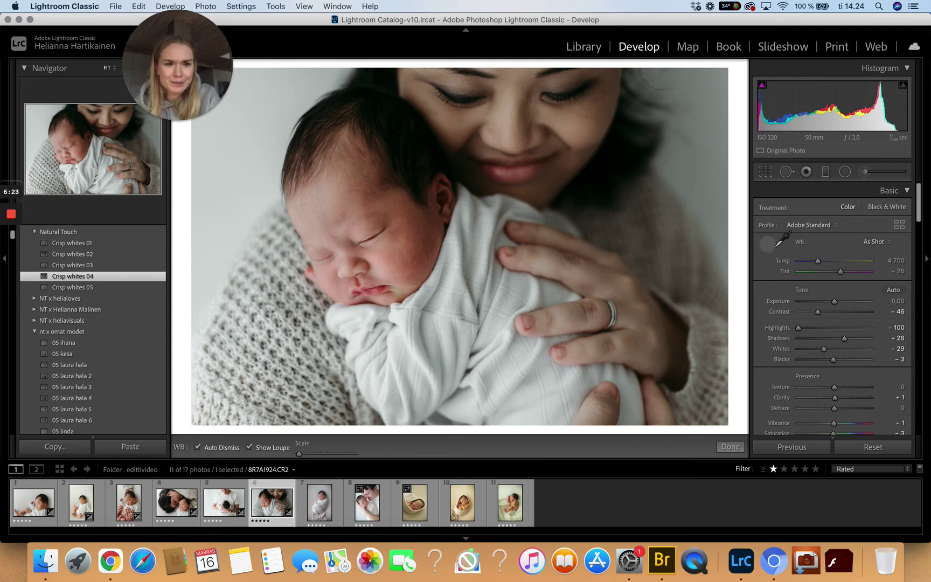
click(447, 328)
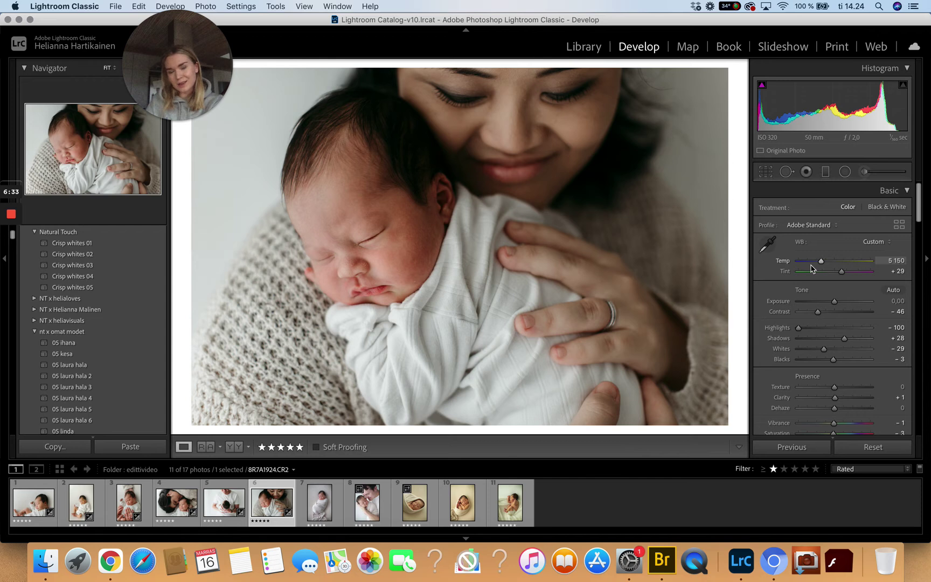
Refine the sixth photo's white balance to Temp 4944 and Tint +17, and raise its Shadows slightly
drag(821, 262, 819, 264)
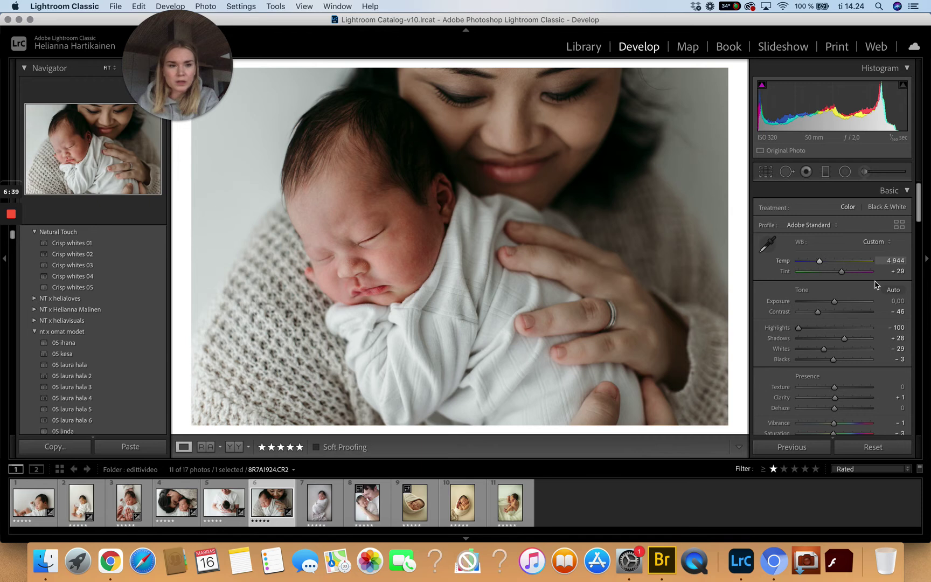
drag(841, 272, 840, 273)
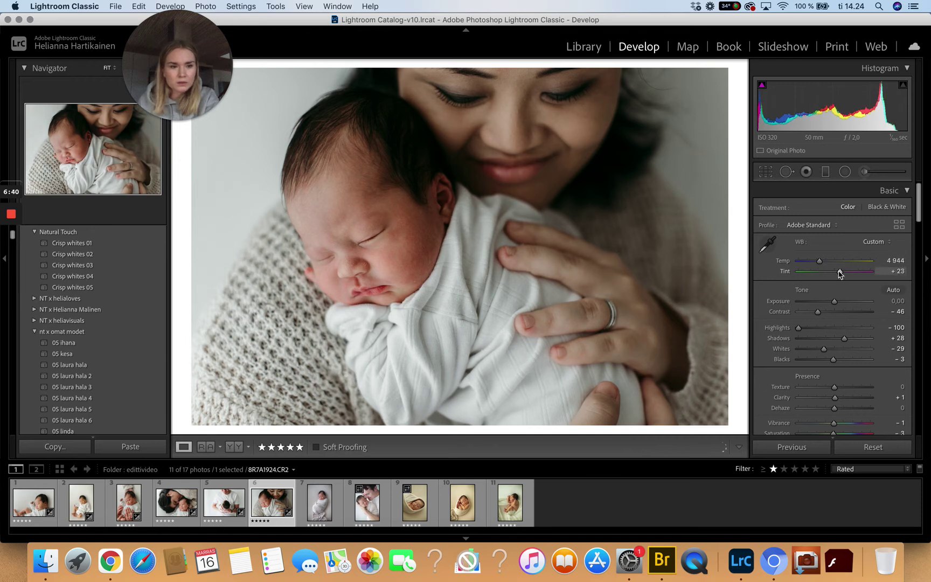
drag(839, 274, 838, 275)
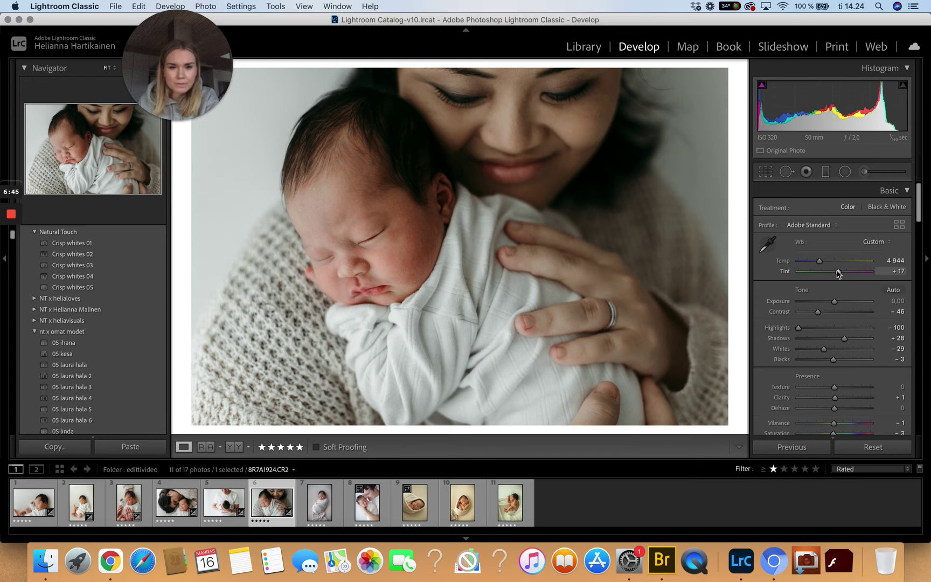
drag(845, 338, 848, 341)
drag(848, 342, 848, 341)
Apply the Crisp whites 01 preset to the seventh photo, 8R7A1995.CR2, and warm its white balance to Temp 4510
click(333, 505)
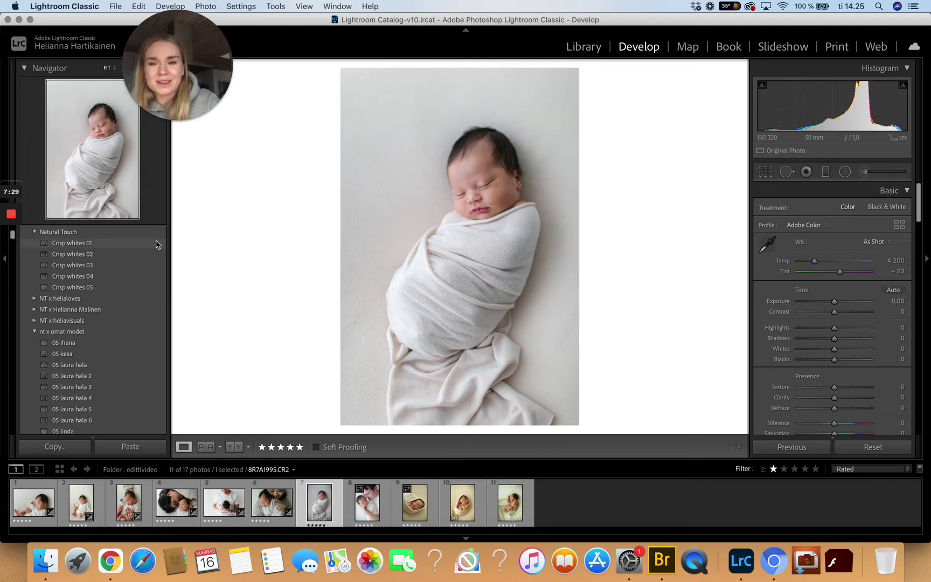
click(156, 245)
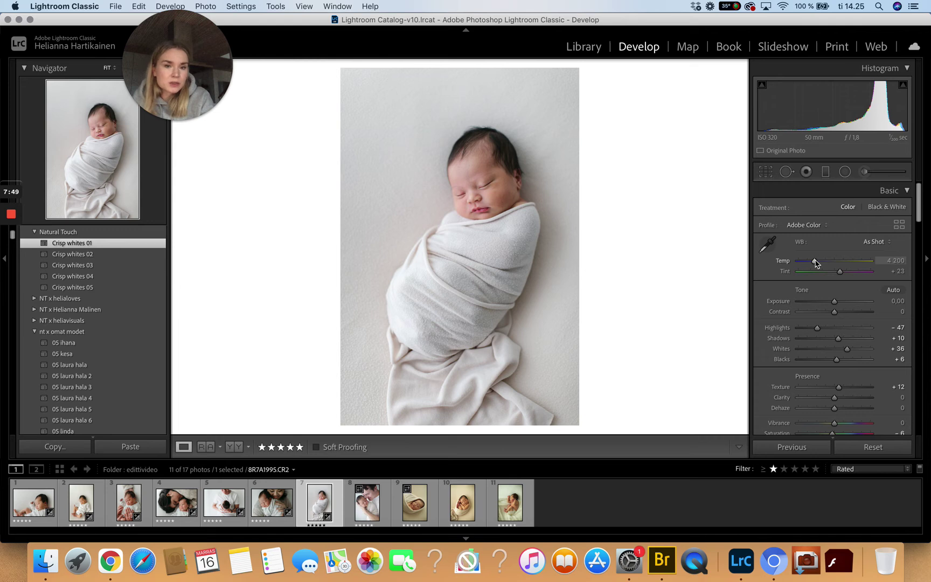
drag(814, 260, 817, 260)
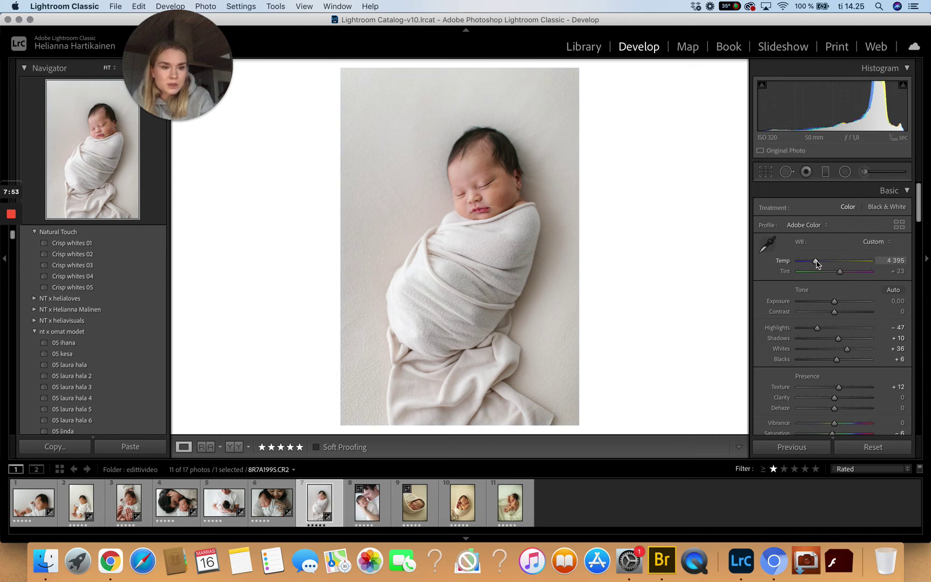
drag(817, 260, 818, 260)
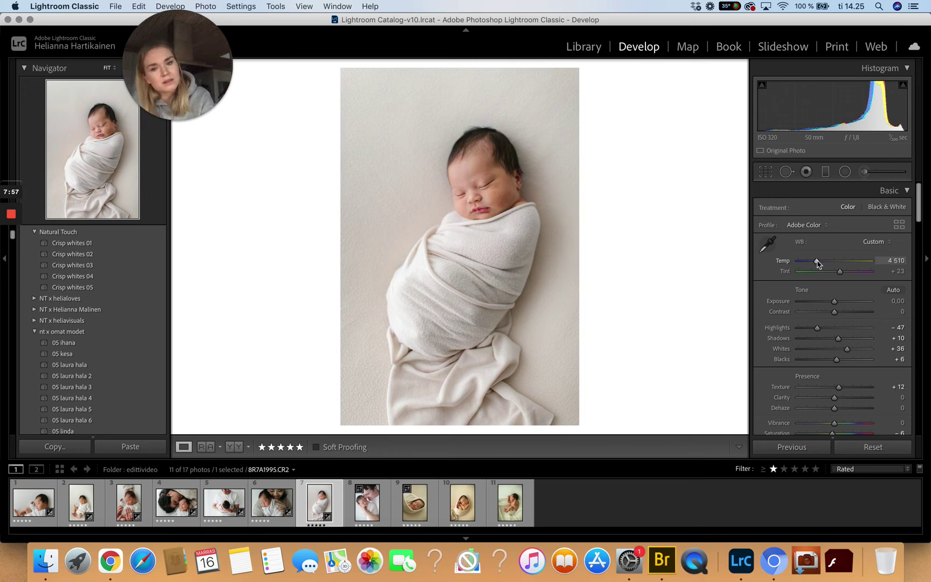
drag(818, 260, 817, 261)
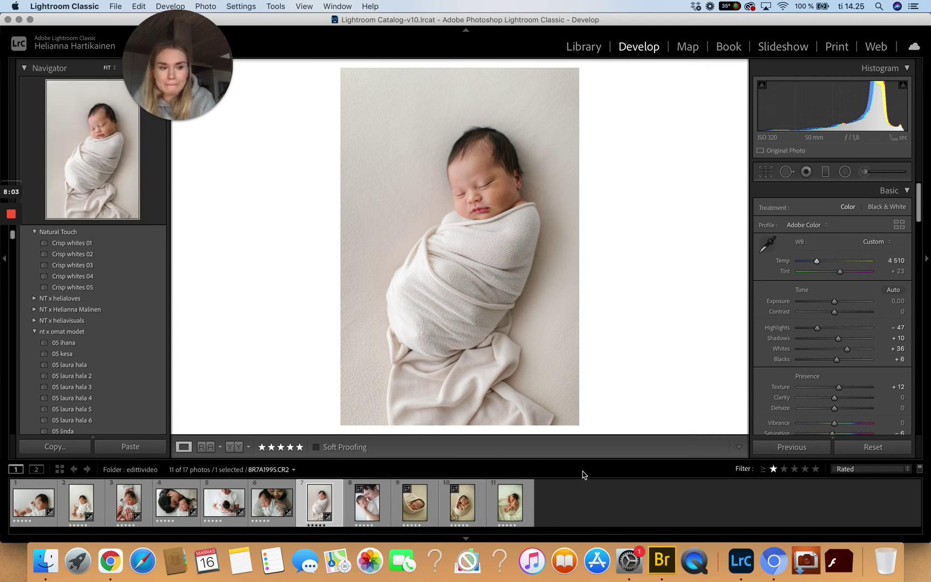
Apply the Crisp whites 04 preset to the eighth photo, 8R7A2352.CR2, and lower its Whites to -100
click(375, 507)
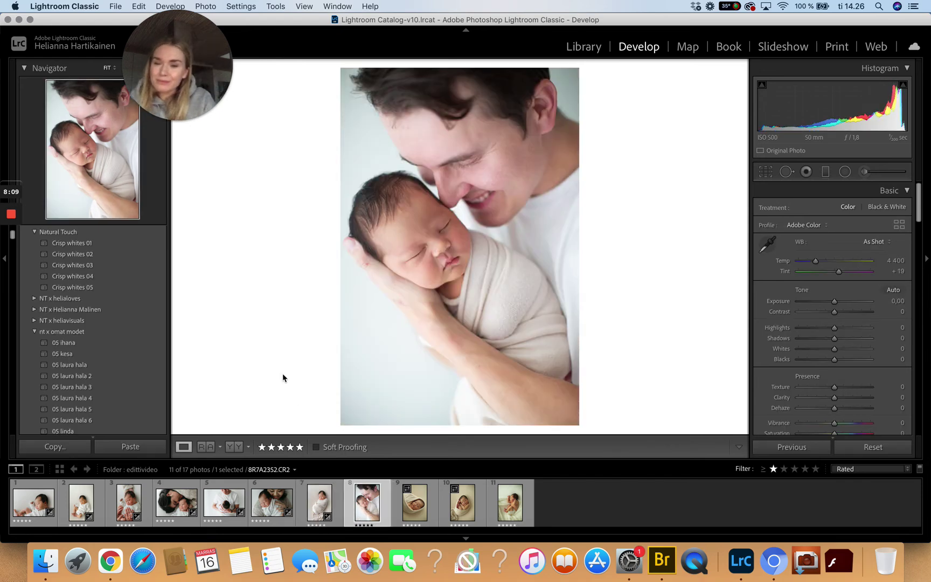
click(135, 275)
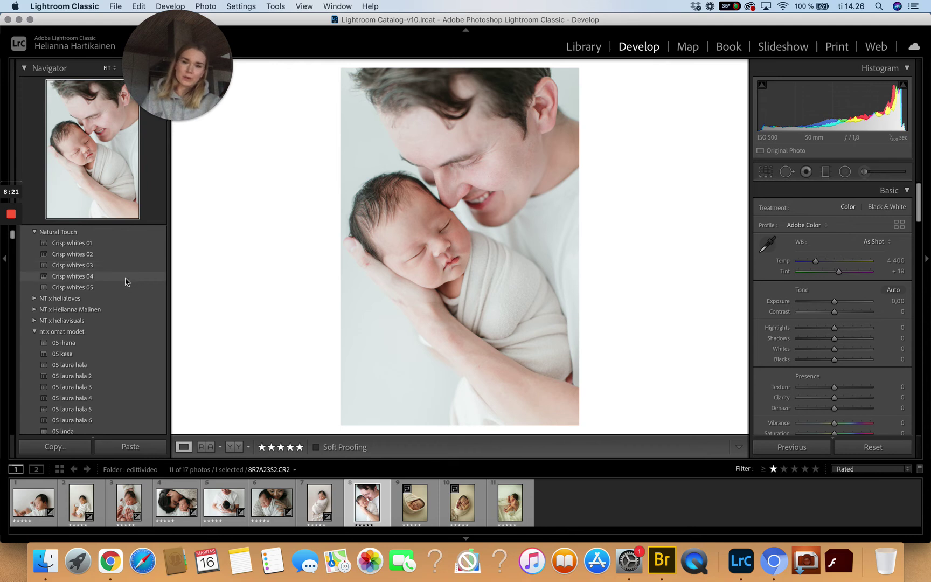
click(125, 280)
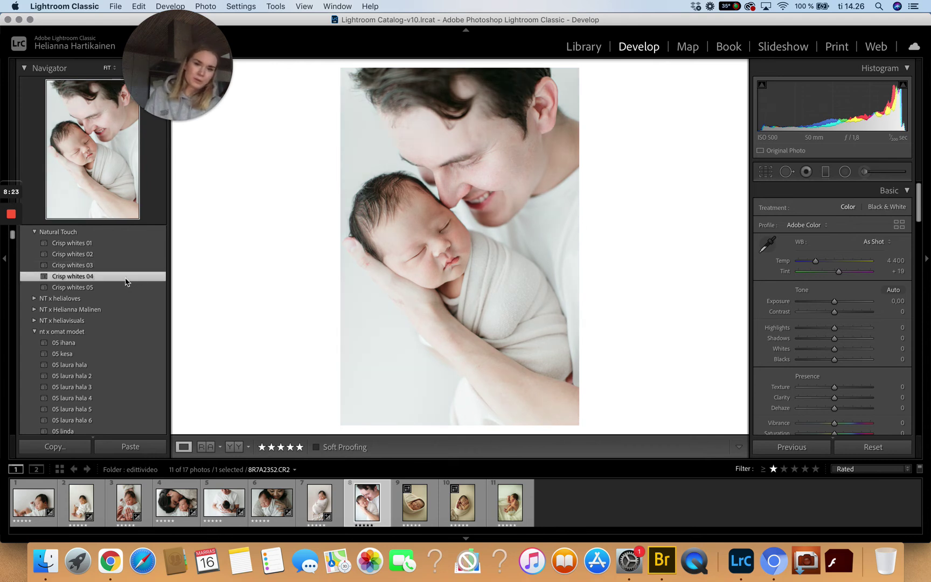
click(800, 350)
drag(800, 350, 787, 351)
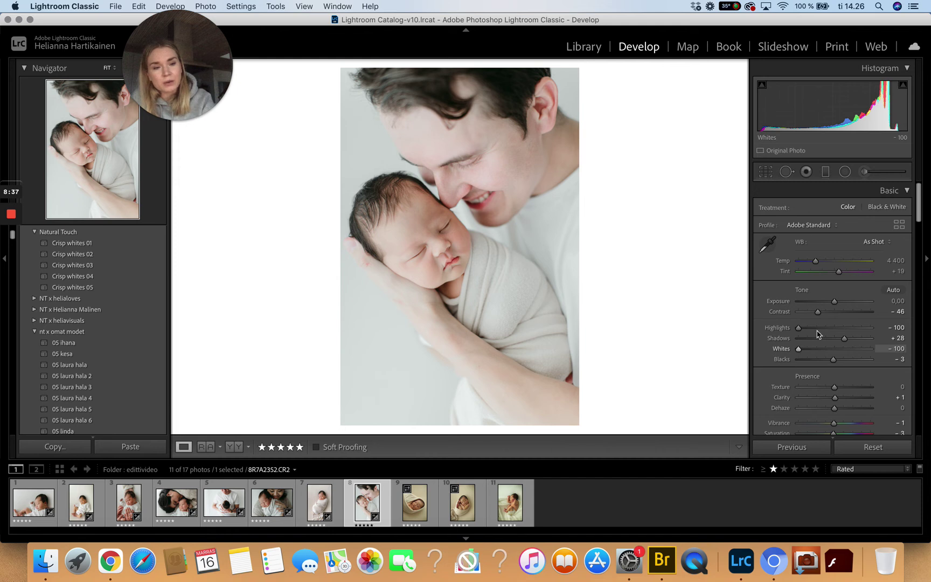
Adjust the eighth photo to Exposure -0.40 and Shadows +39, and warm its white balance to Temp 4547
drag(836, 304, 835, 303)
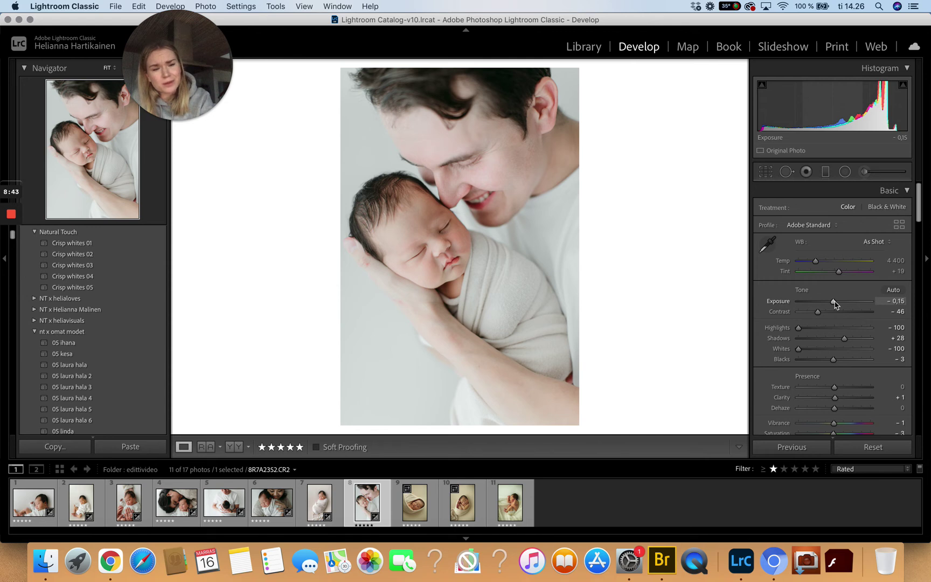
drag(835, 303, 833, 303)
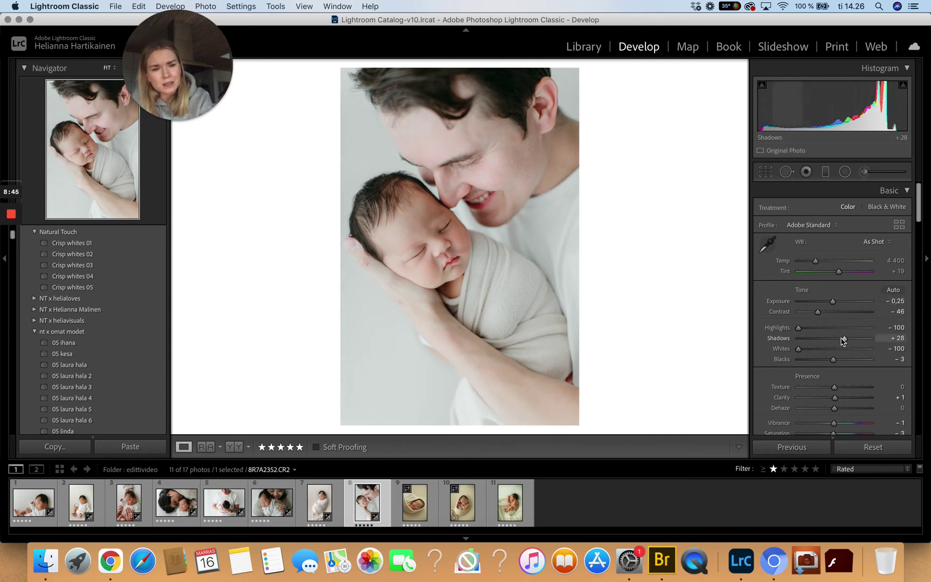
drag(846, 341, 850, 340)
drag(833, 303, 832, 305)
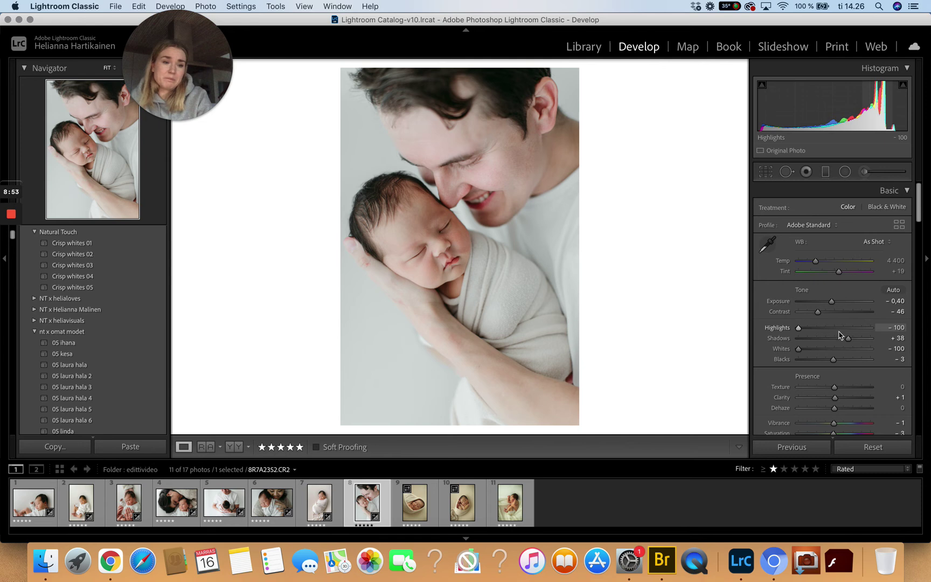
drag(848, 339, 849, 339)
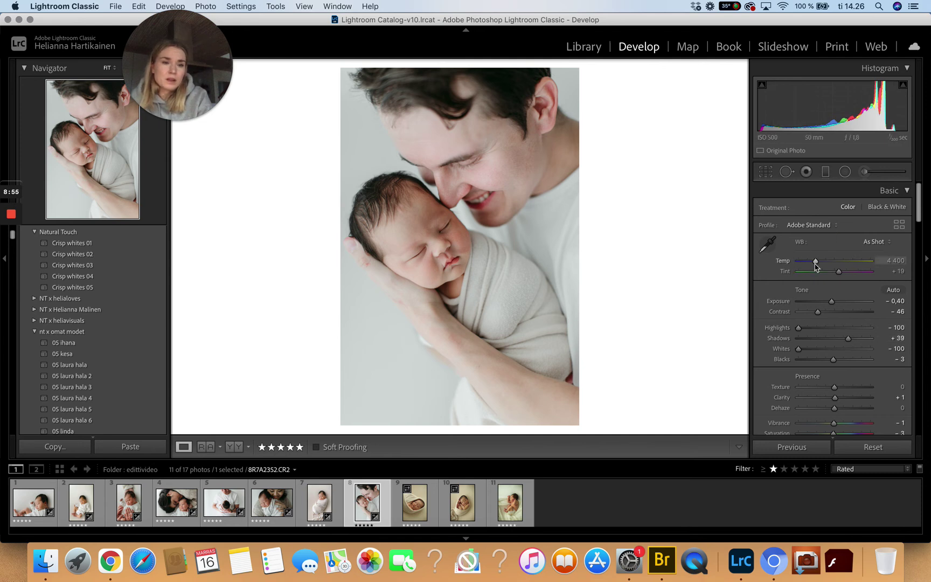
drag(816, 263, 819, 263)
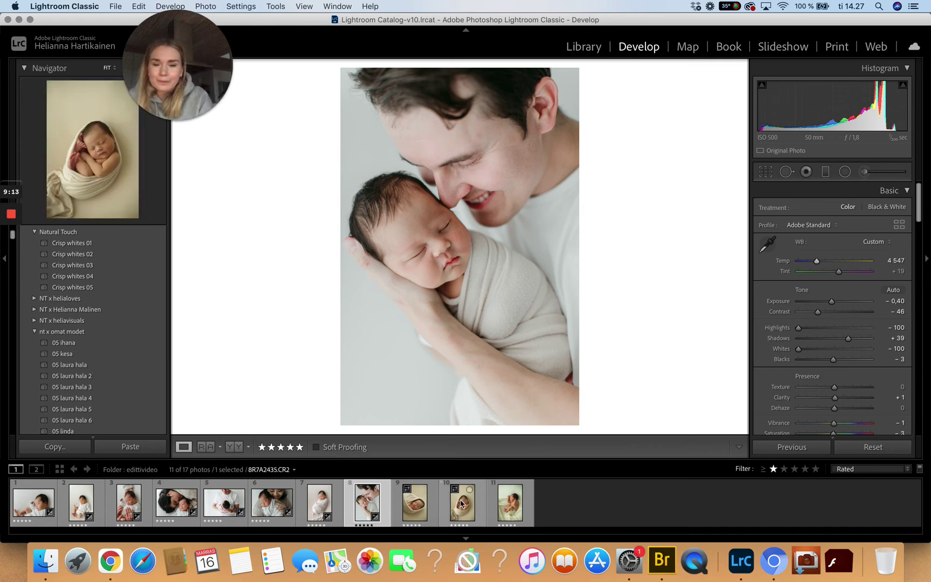
Apply the Crisp whites 05 preset to the ninth photo, 8R7A2430.CR2, and set Whites -52 and Shadows +53
click(432, 514)
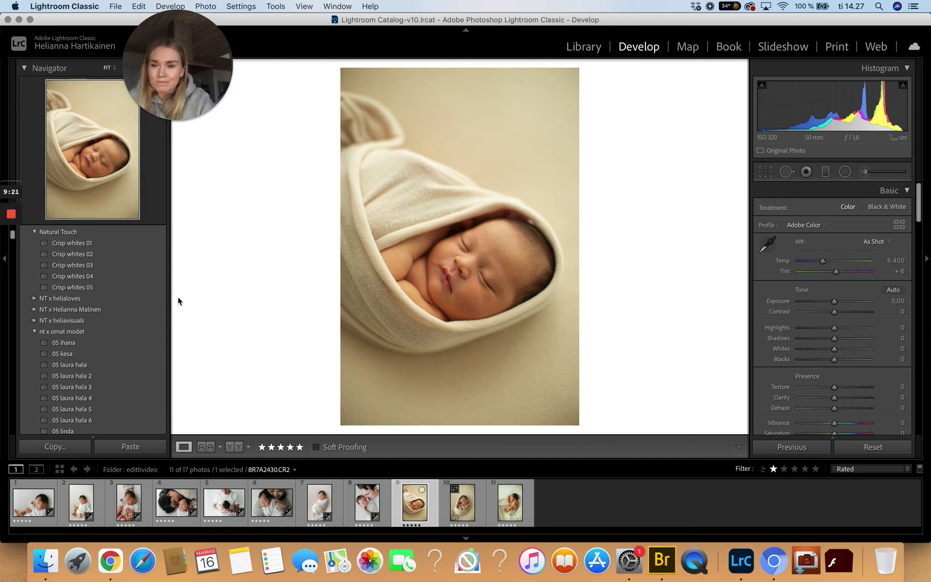
click(136, 292)
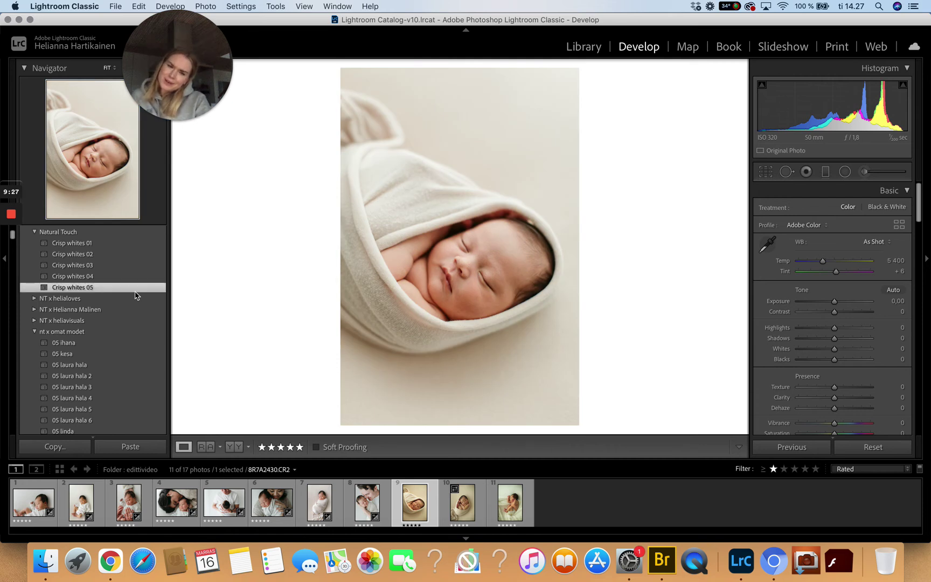
click(817, 350)
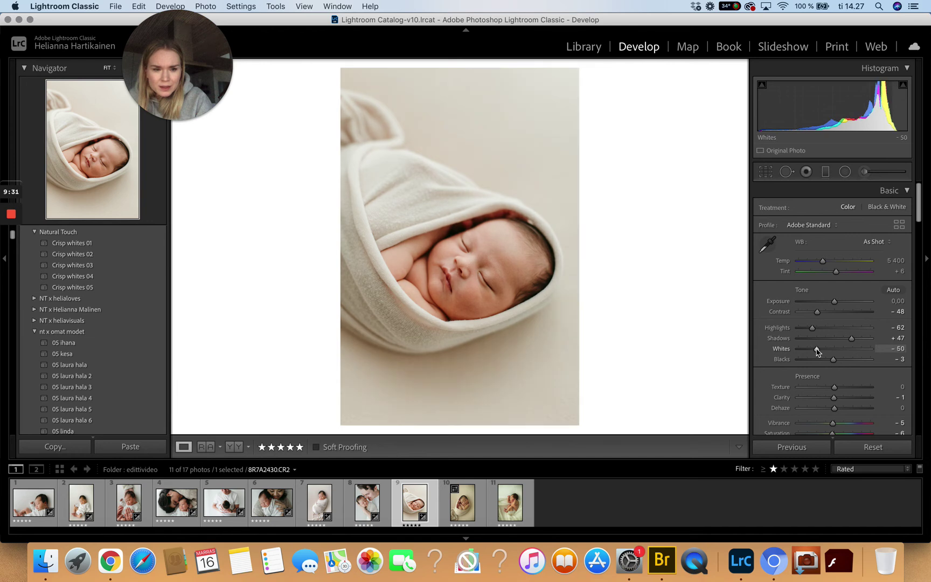
drag(817, 350, 816, 350)
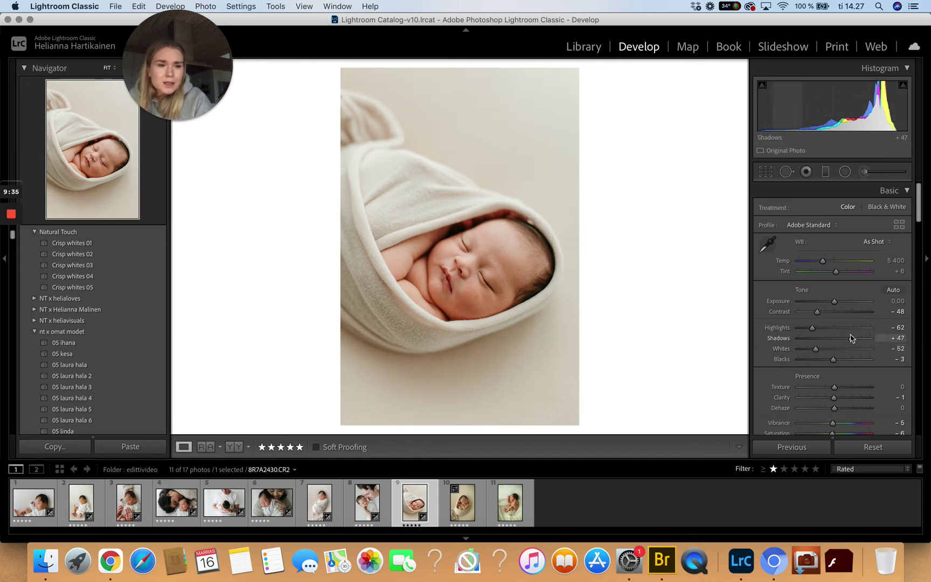
drag(855, 339, 857, 340)
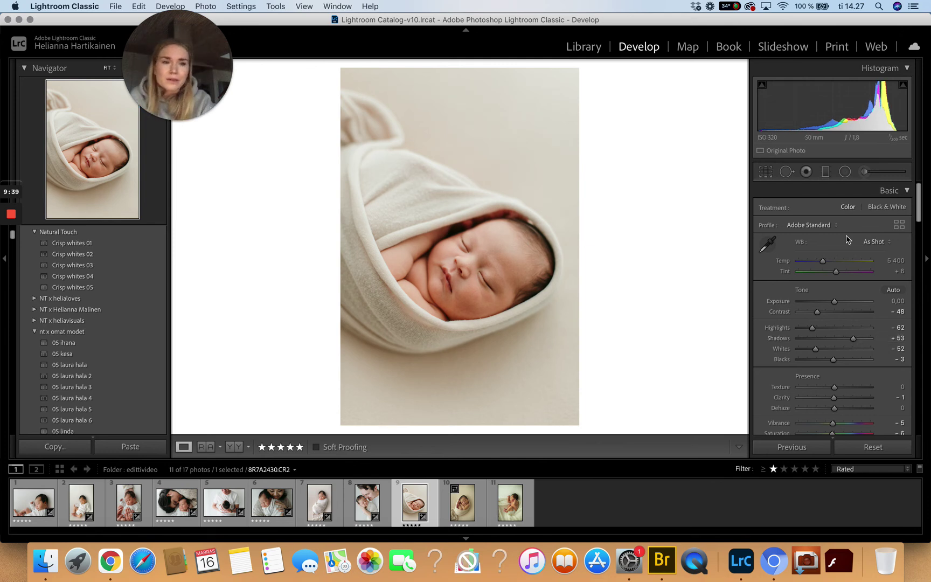
Cool the ninth photo's white balance to Temp 5212, and try Exposure -0.10 before restoring it to 0.00
drag(823, 263, 821, 263)
drag(834, 302, 835, 306)
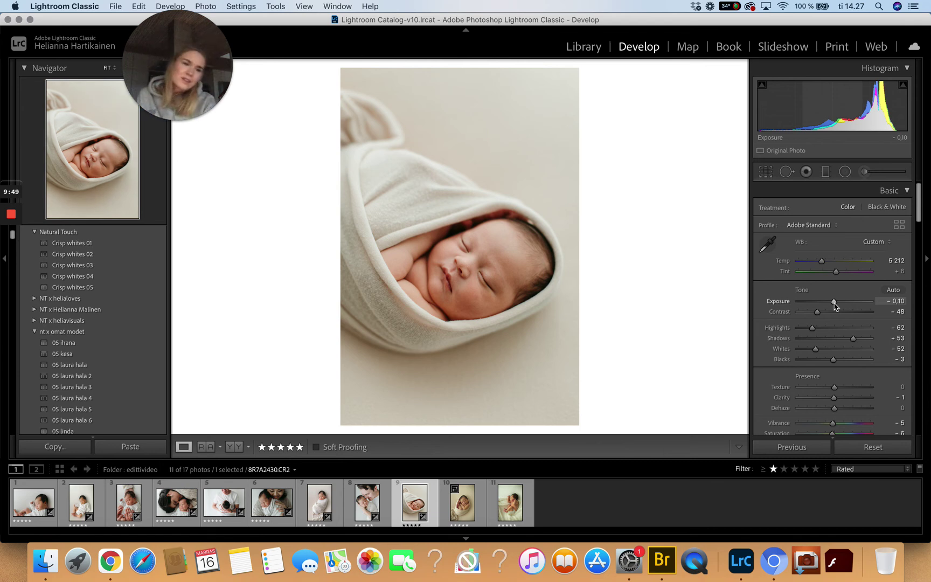
drag(835, 305, 835, 306)
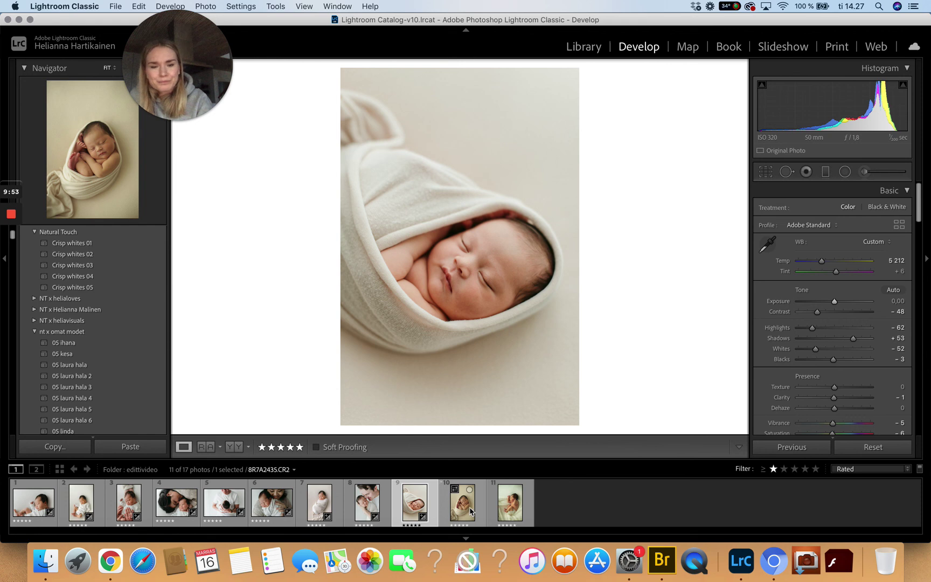
Apply the Crisp whites 03 preset to the tenth photo, 8R7A2435.CR2, and cool its white balance to Temp 5273
click(470, 511)
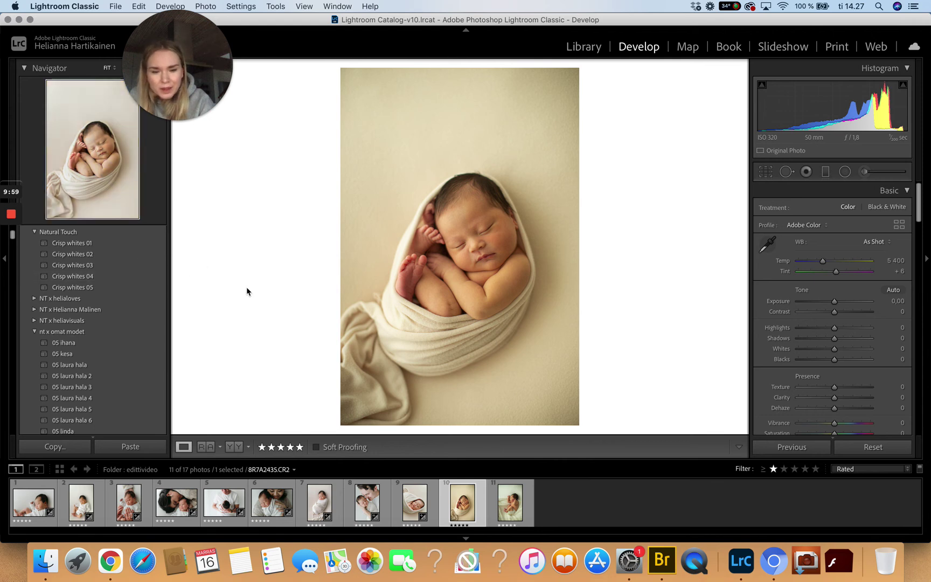
click(146, 244)
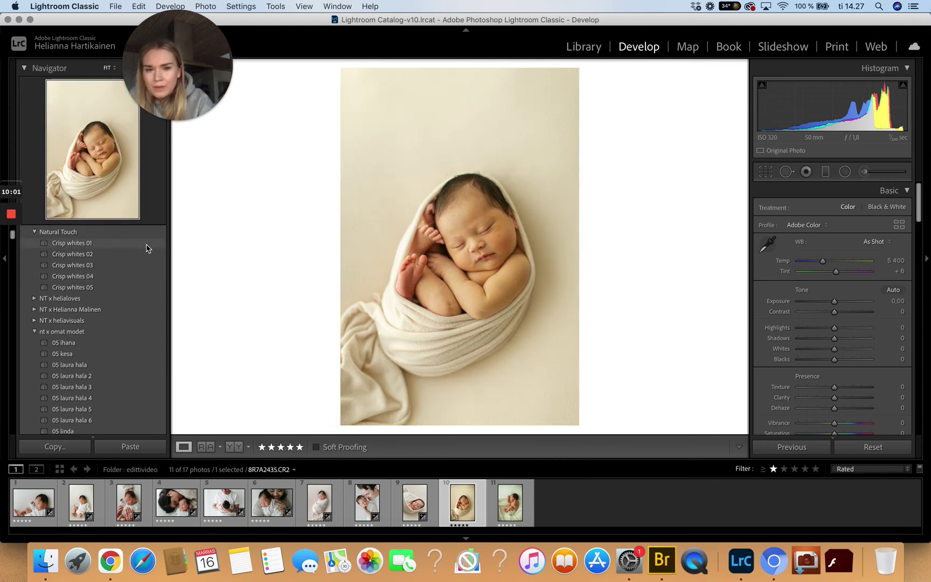
click(129, 266)
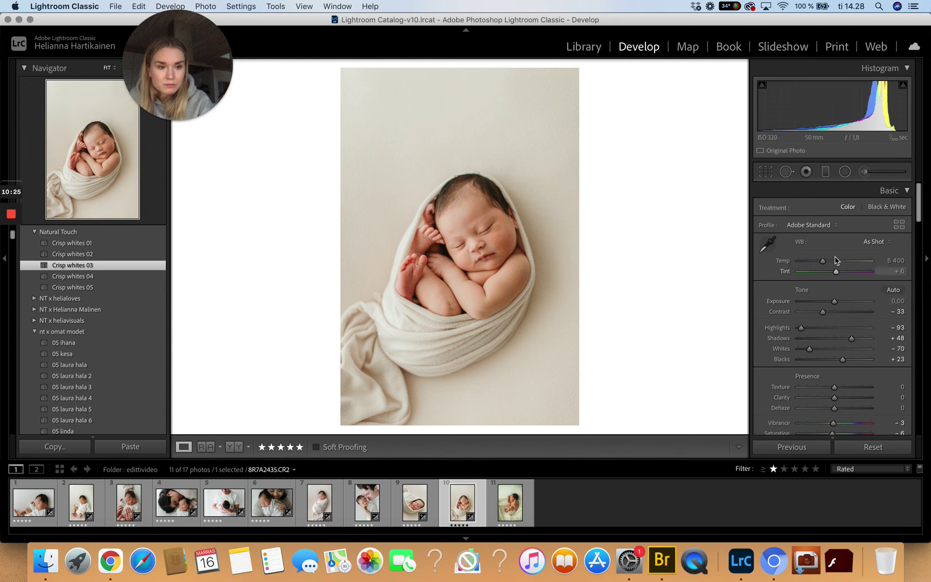
drag(823, 261, 822, 261)
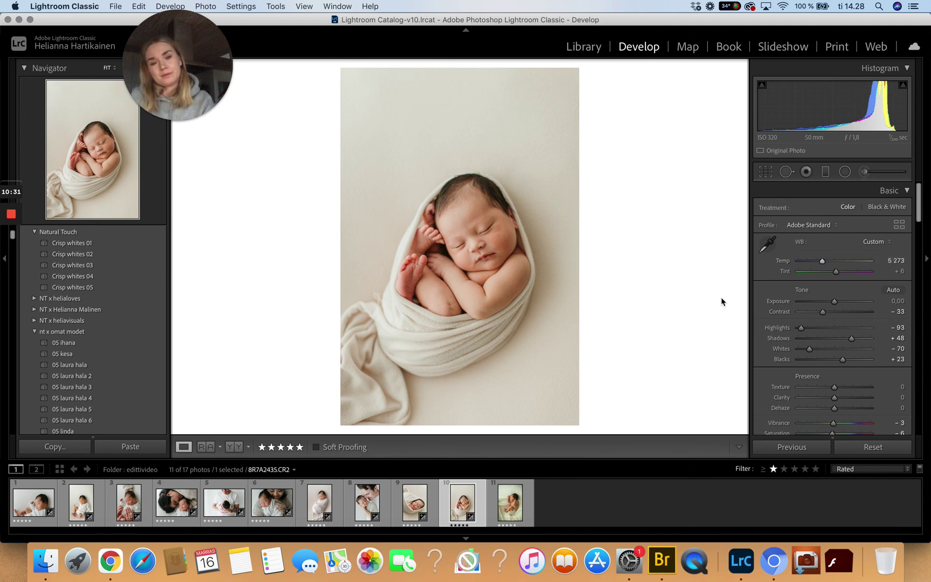
Apply the Crisp whites 04 preset to the eleventh photo, 8R7A2482.CR2, and lower its Whites to -100
click(525, 505)
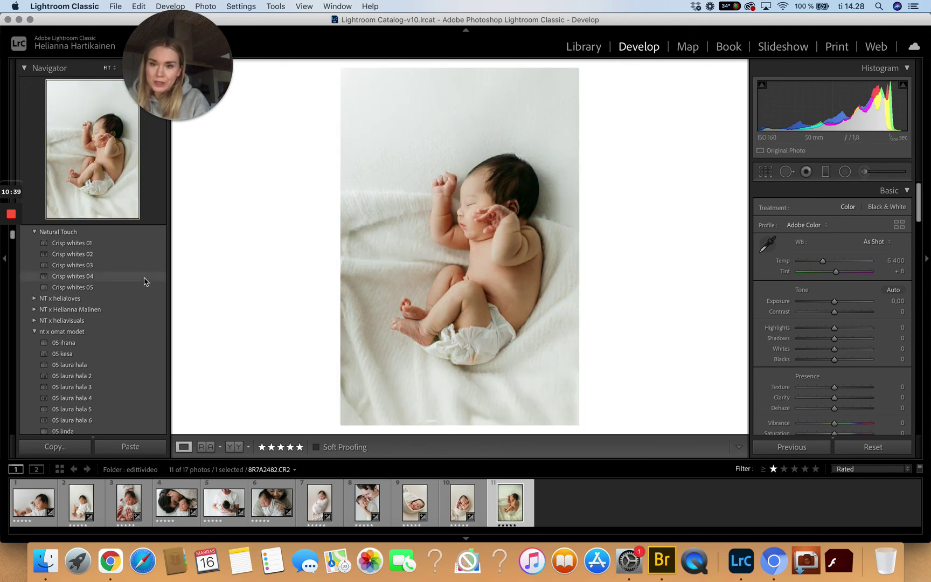
click(144, 279)
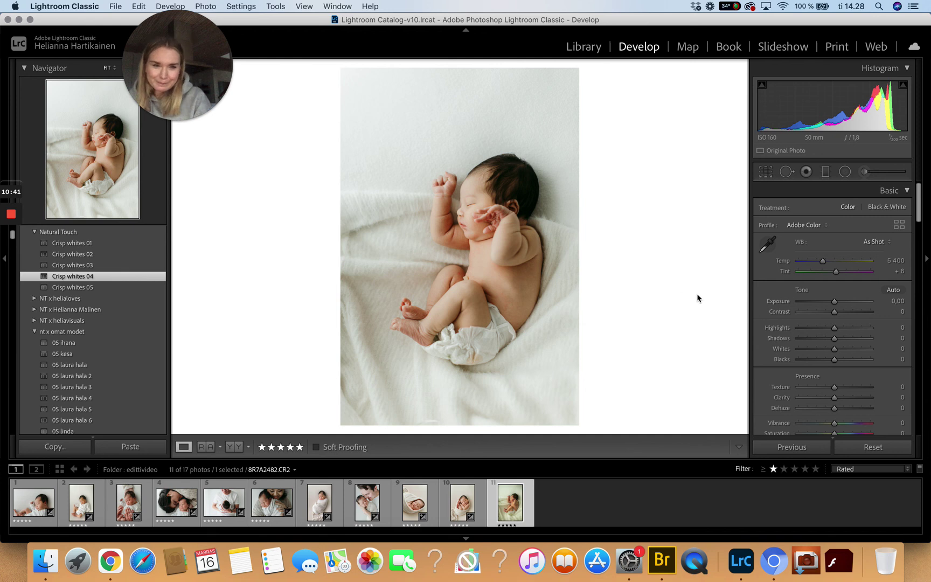
drag(813, 350, 806, 349)
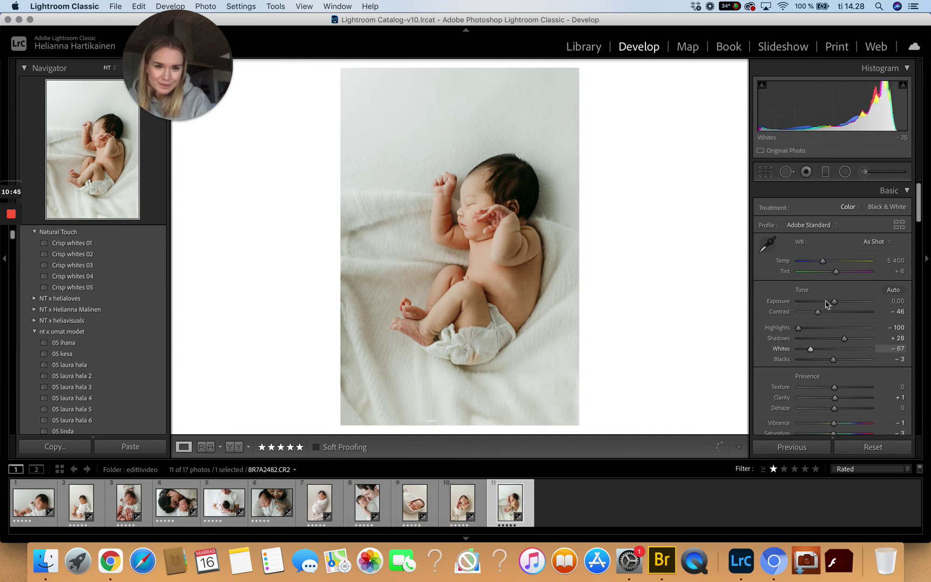
drag(799, 329, 797, 349)
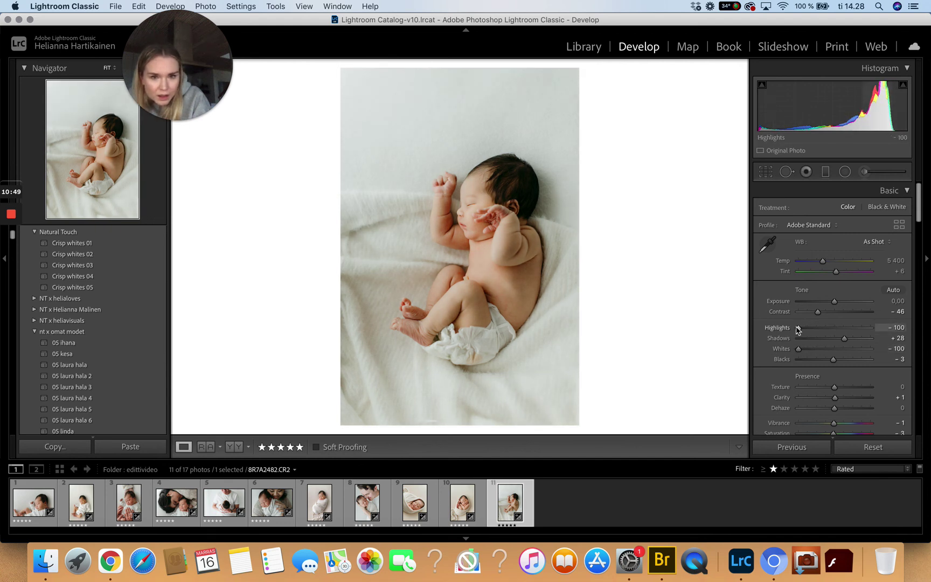
Adjust the eleventh photo to Shadows +32 and Exposure -0.10, and cool its white balance to Temp 5191
drag(846, 340, 848, 340)
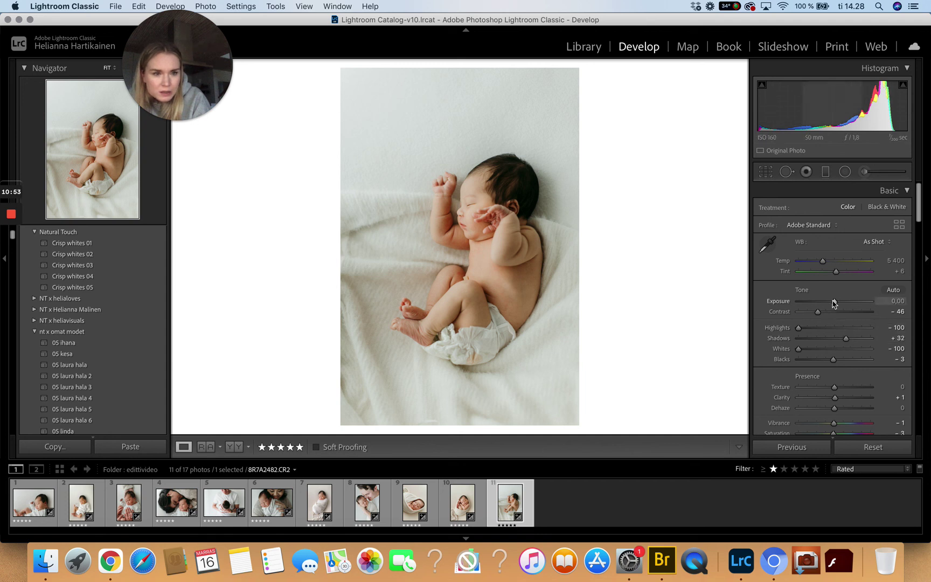
drag(822, 264, 821, 264)
drag(834, 303, 834, 303)
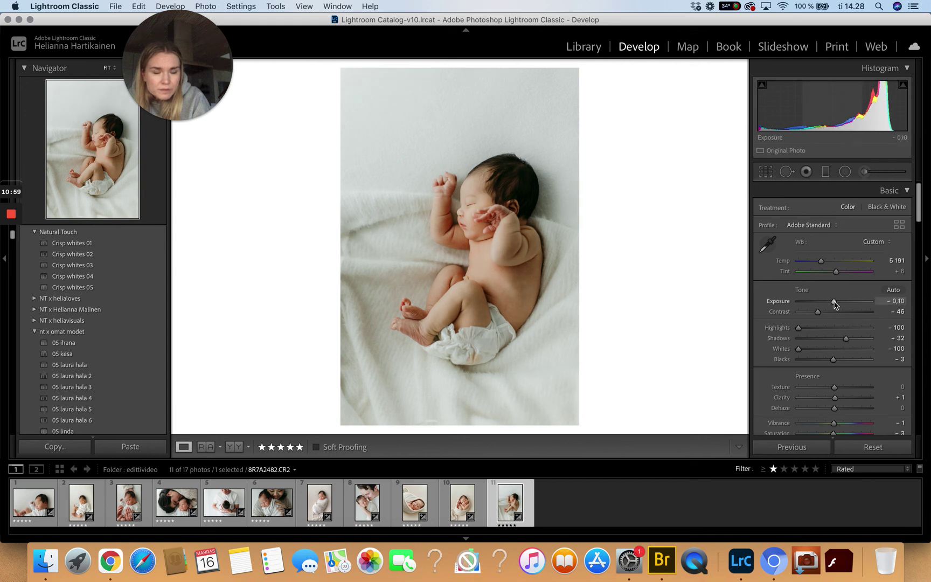